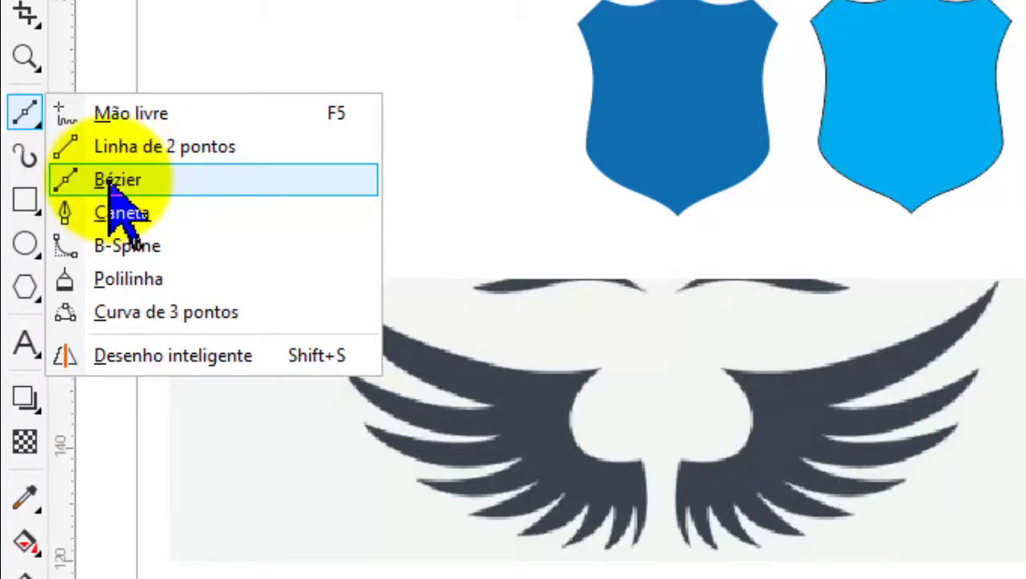
Pick the Bézier tool from the toolbox's curve tools flyout.
left_click(111, 176)
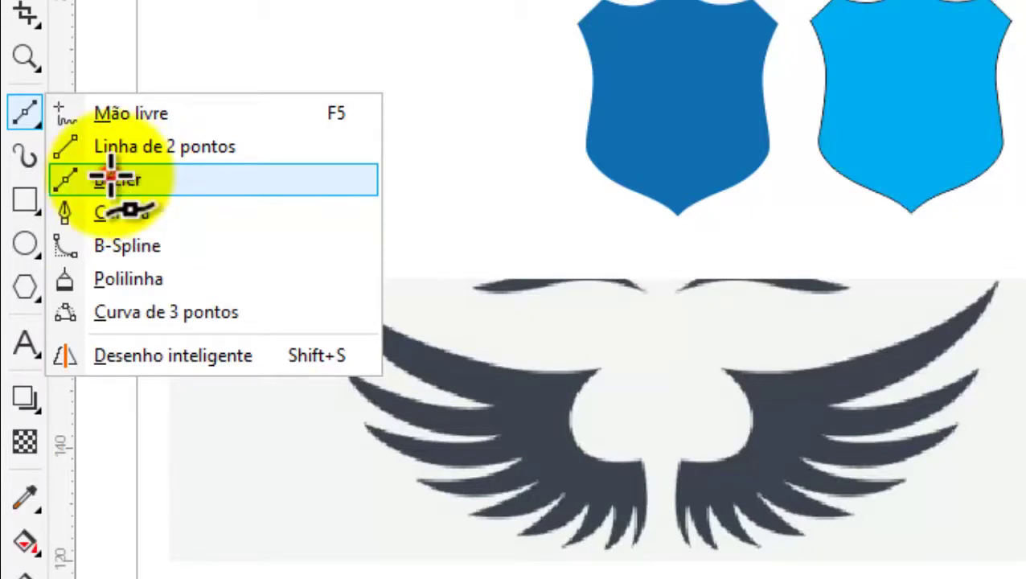
scroll(948, 11, "up", 3)
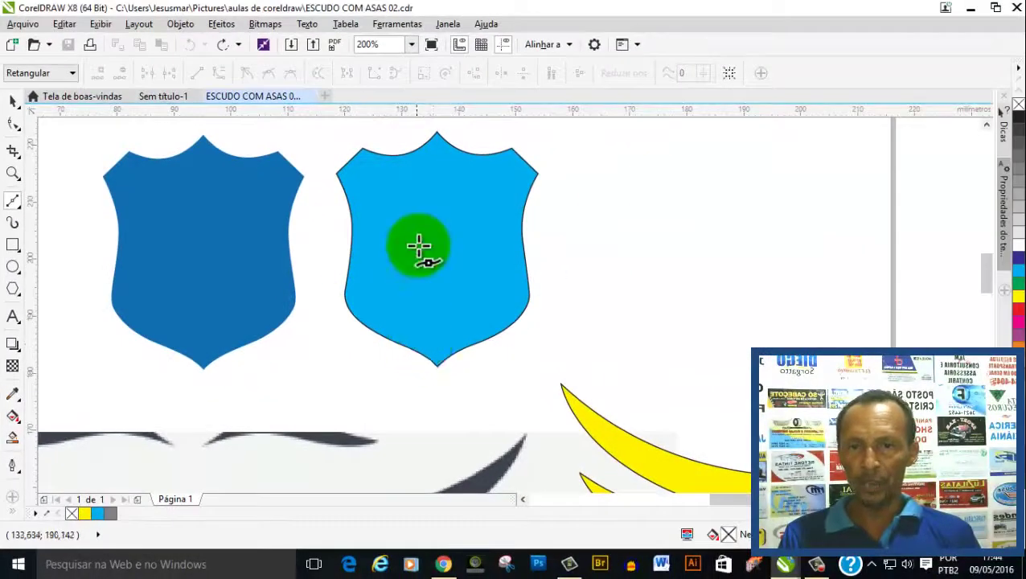
Zoom to the dark wing and place the first Bézier node at its inner upper corner.
scroll(437, 125, "up", 2)
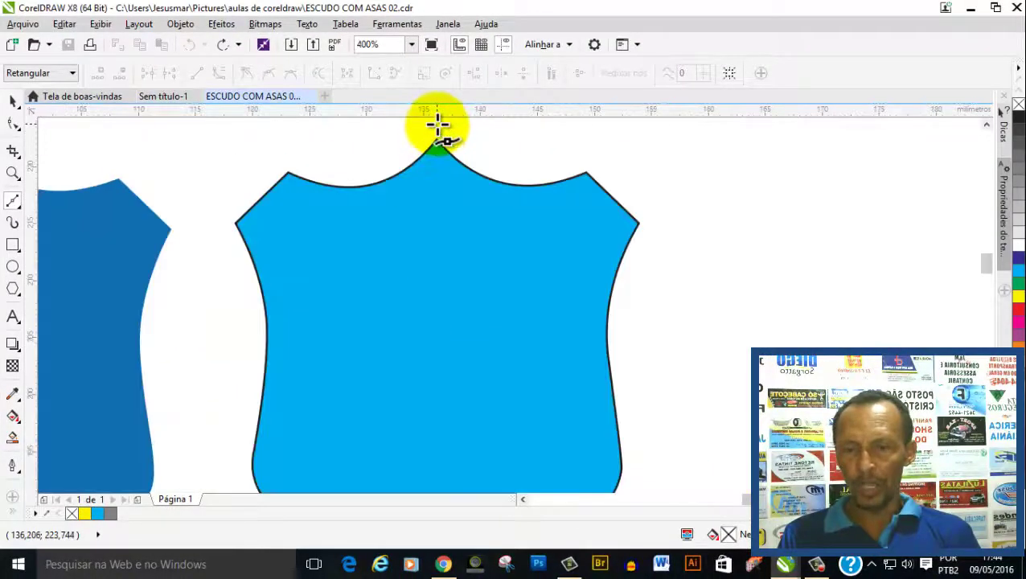
scroll(296, 175, "down", 2)
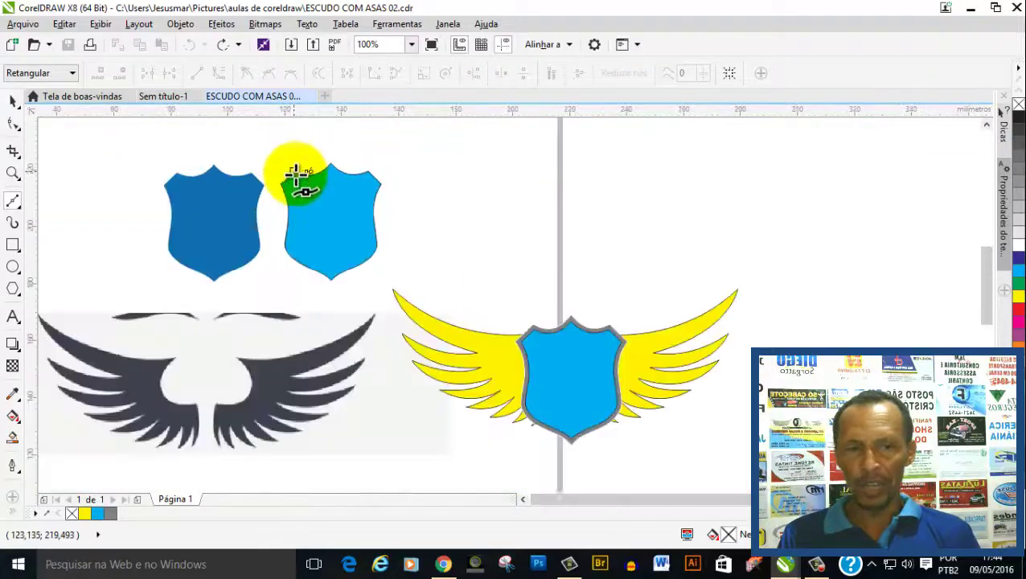
scroll(263, 281, "down", 1)
scroll(263, 281, "up", 1)
scroll(268, 279, "up", 1)
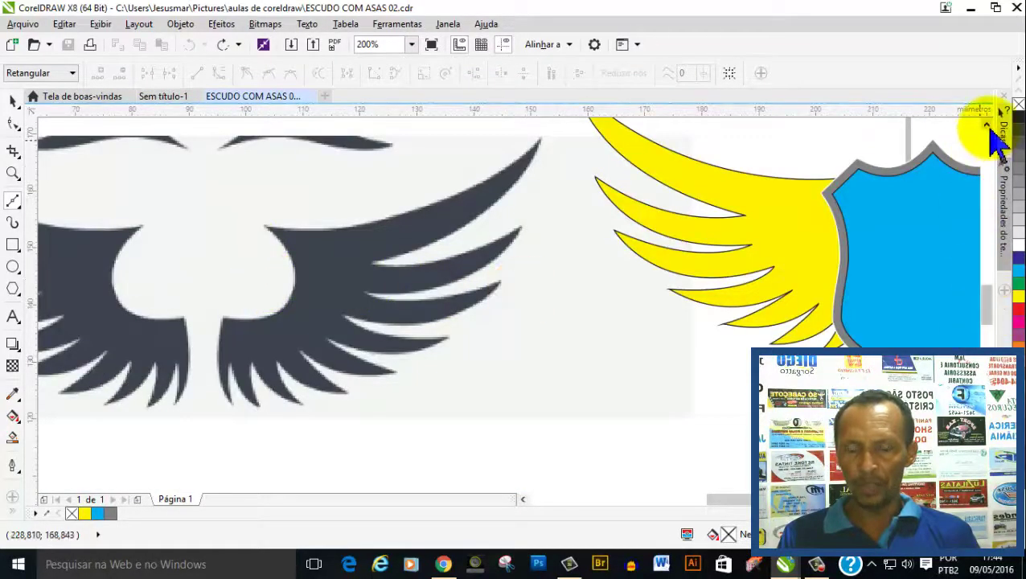
left_click(987, 126)
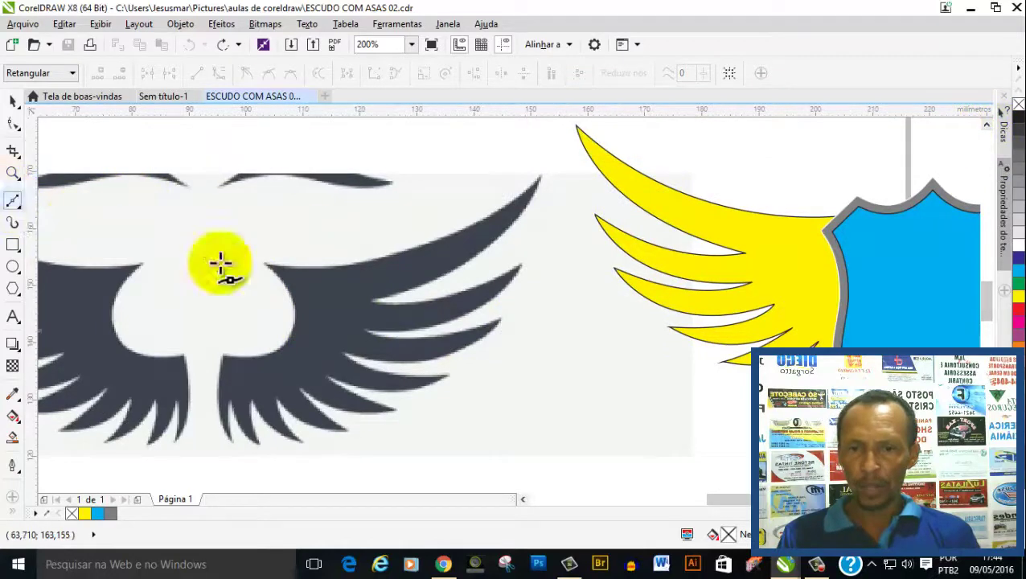
scroll(287, 276, "up", 1)
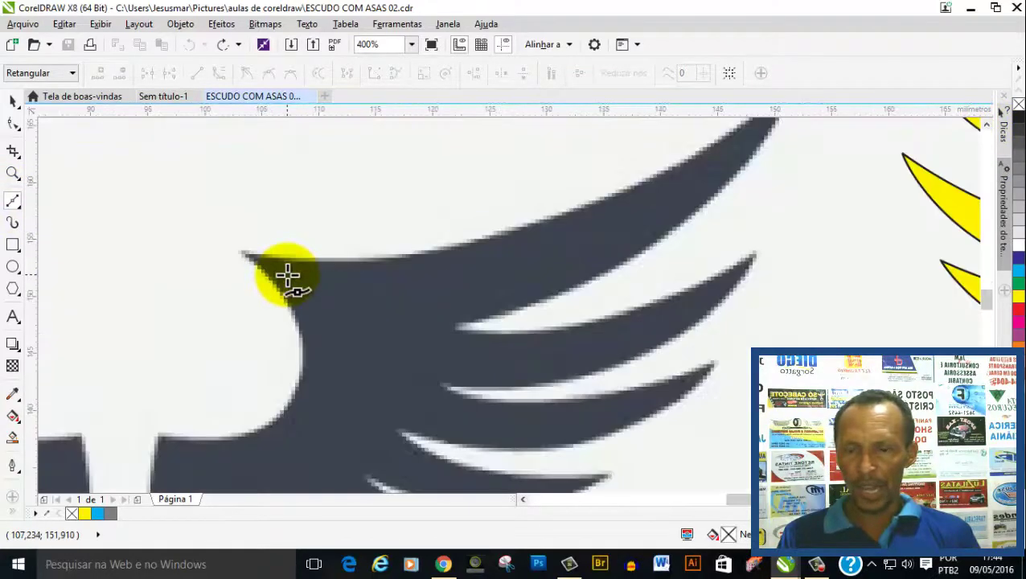
scroll(287, 276, "down", 1)
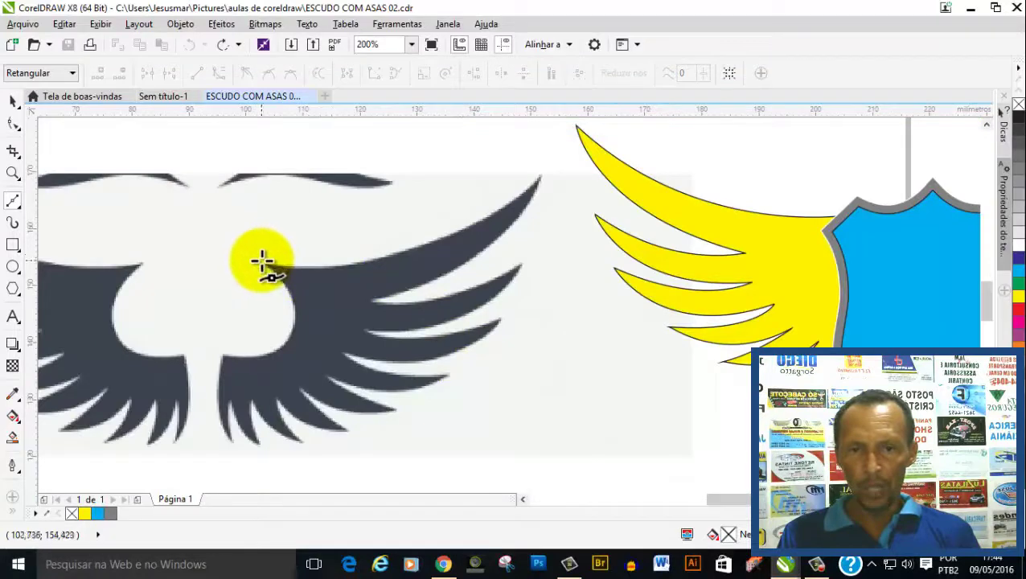
left_click(264, 264)
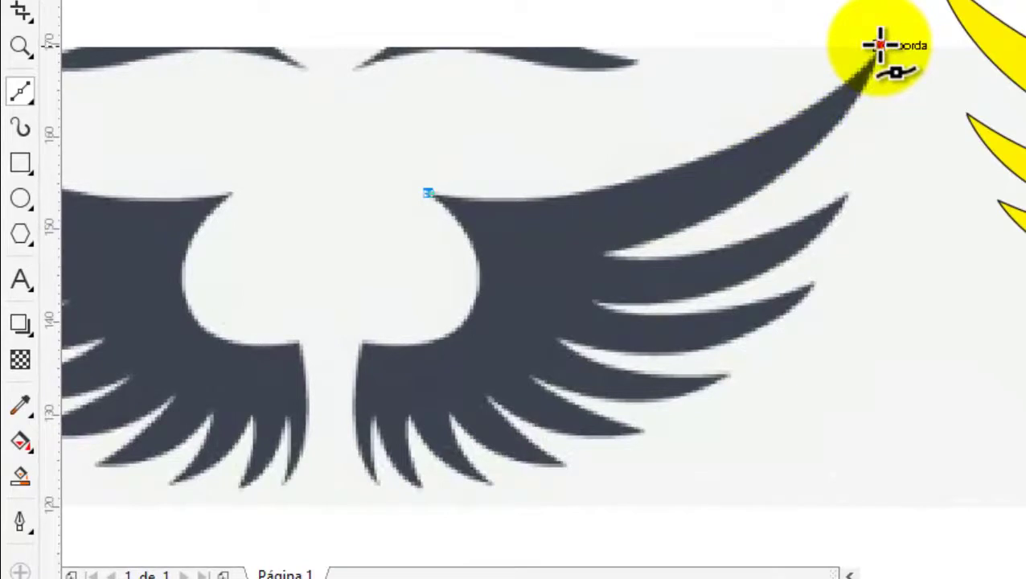
Add a node at the wing tip, curving the first segment along the wing's top edge.
left_click(880, 45)
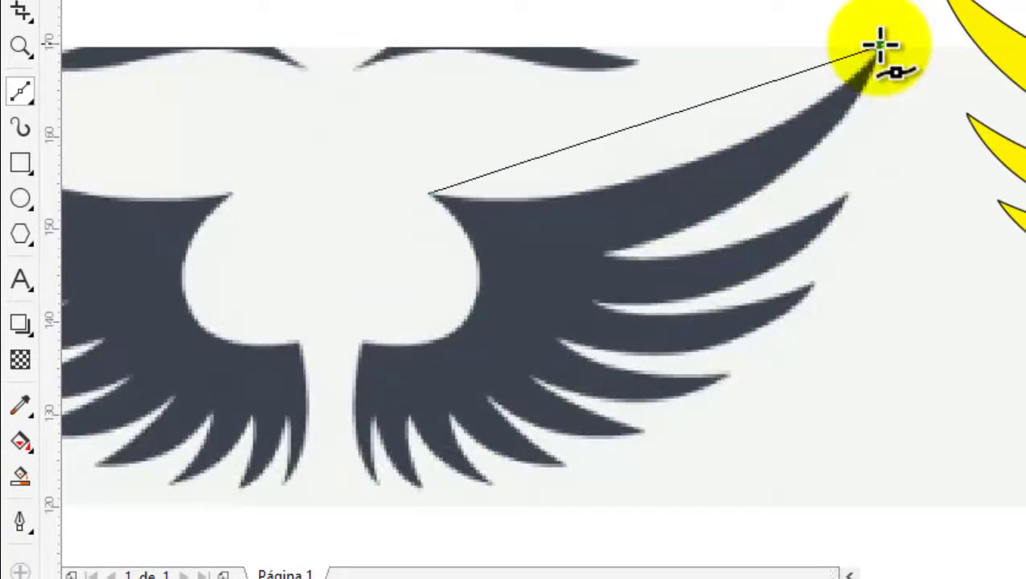
left_click_drag(880, 45, 1015, 6)
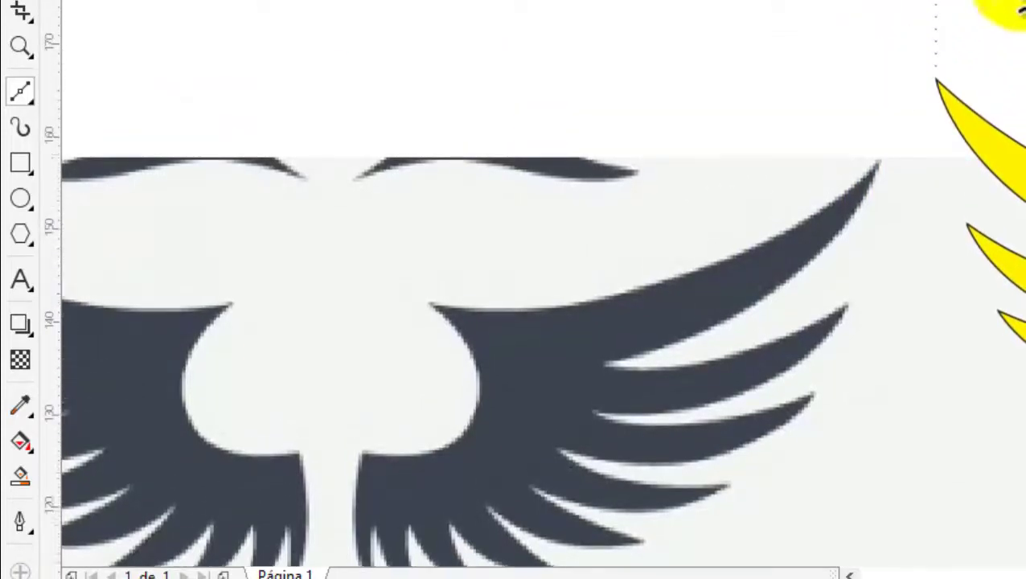
mouse_move(1015, 6)
left_mouse_down()
mouse_move(1023, 132)
mouse_move(1023, 117)
left_mouse_up()
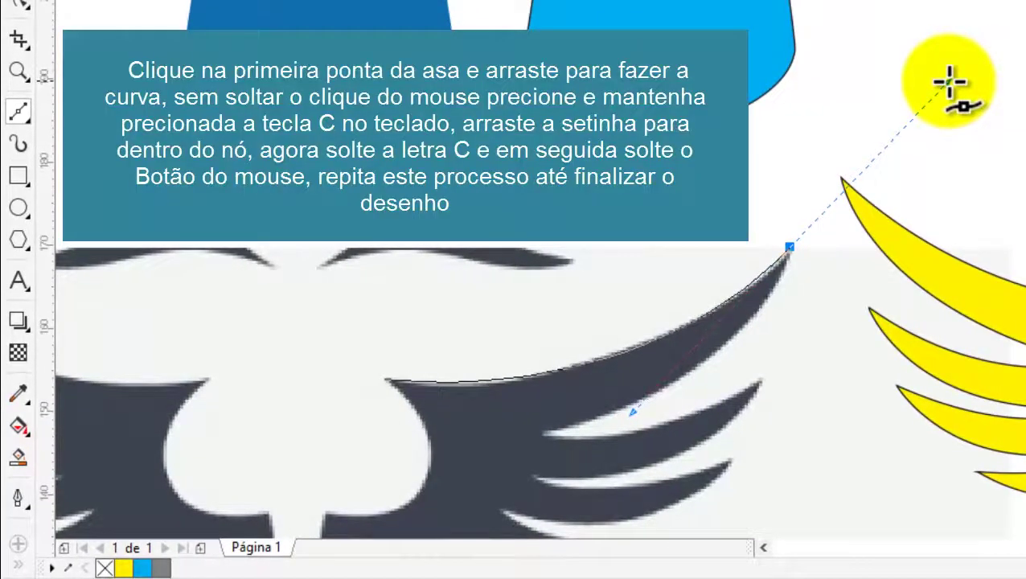
Make the wing tip a cusp node and curve a segment along the top feather's underside.
left_click_drag(943, 78, 971, 80)
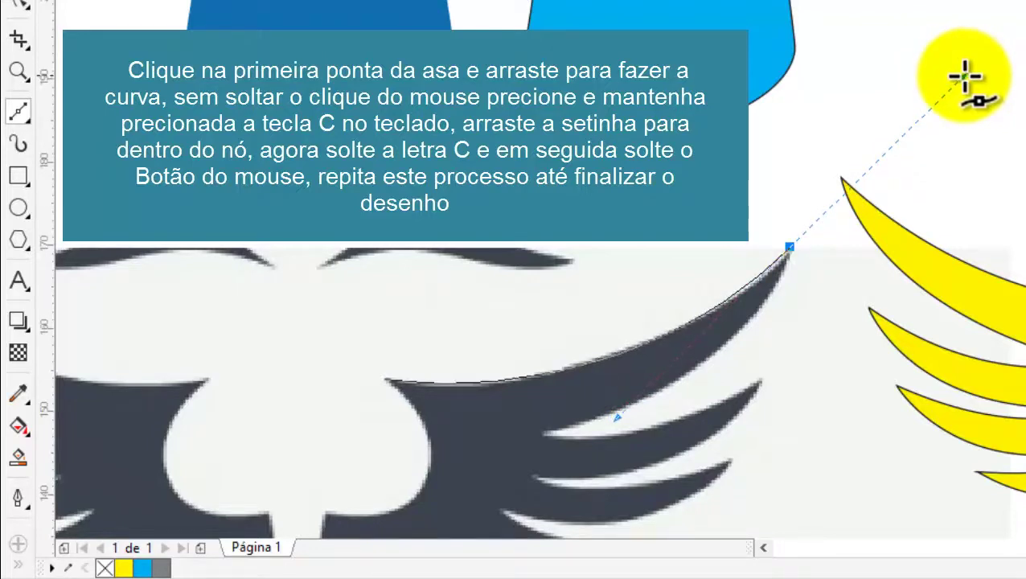
key("c")
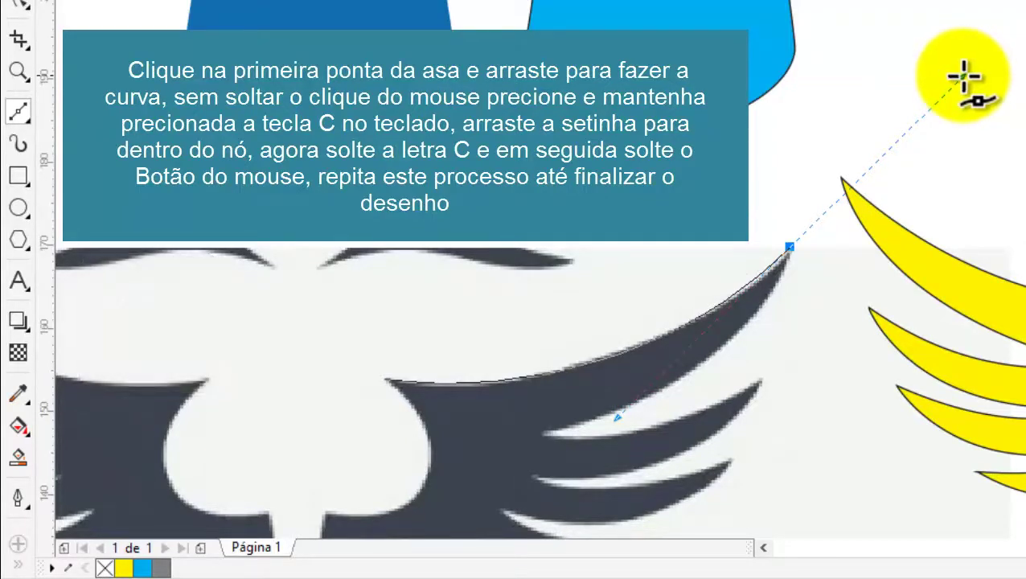
left_click_drag(965, 77, 788, 247)
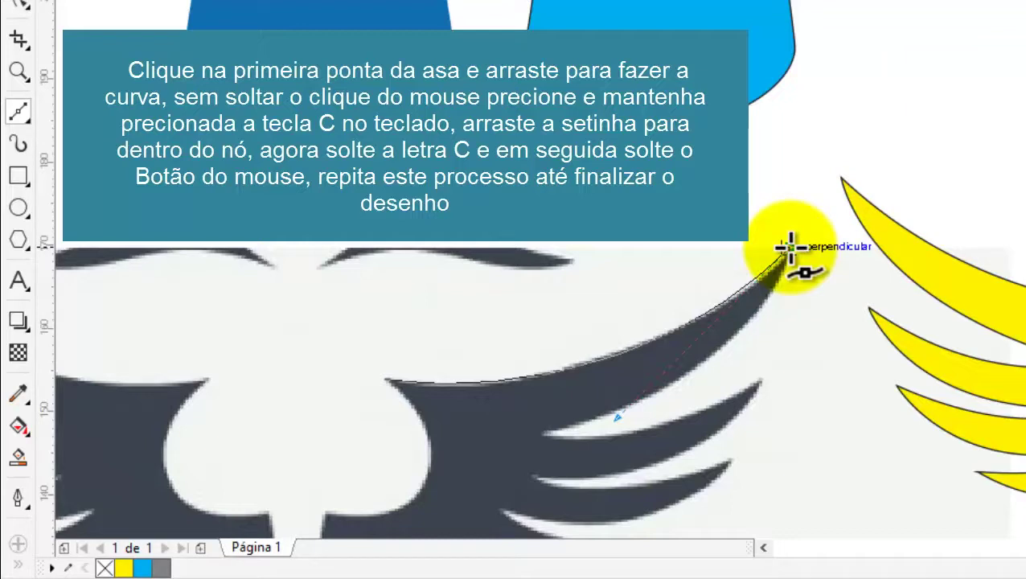
left_click_drag(787, 247, 789, 245)
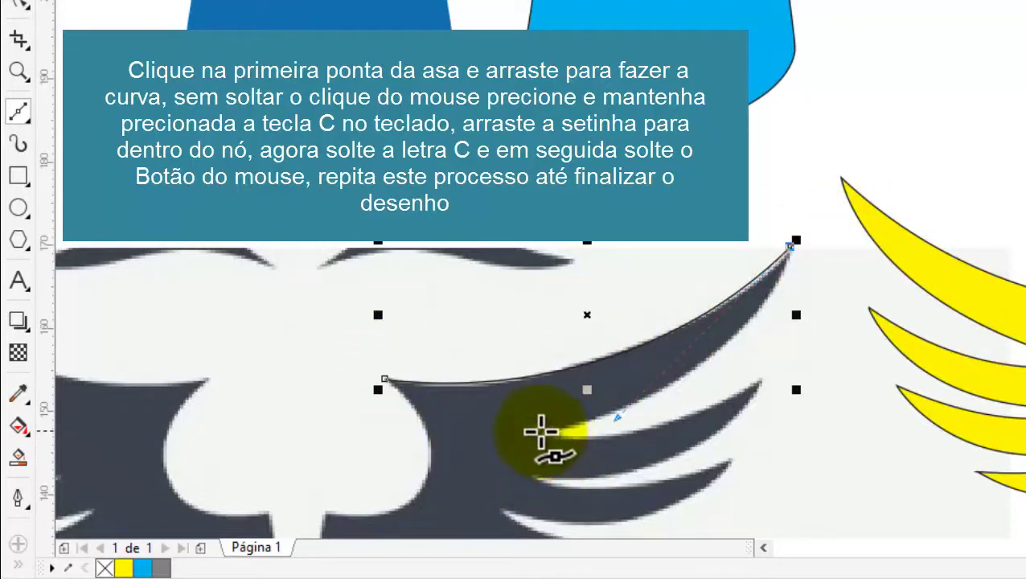
left_click_drag(544, 432, 327, 483)
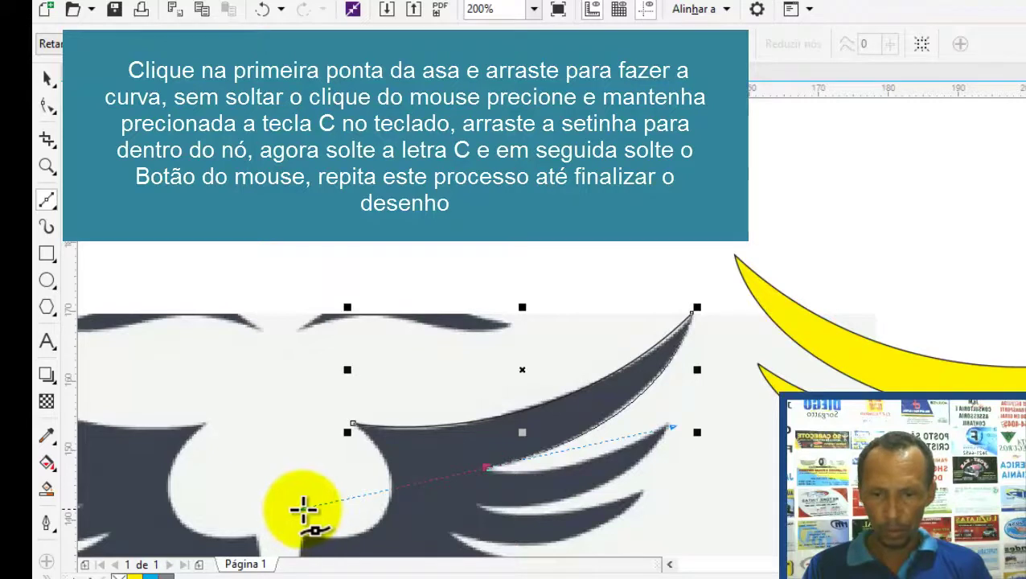
Fit the curve under the top feather and extend a new segment to the second feather's tip.
left_click_drag(303, 508, 450, 479)
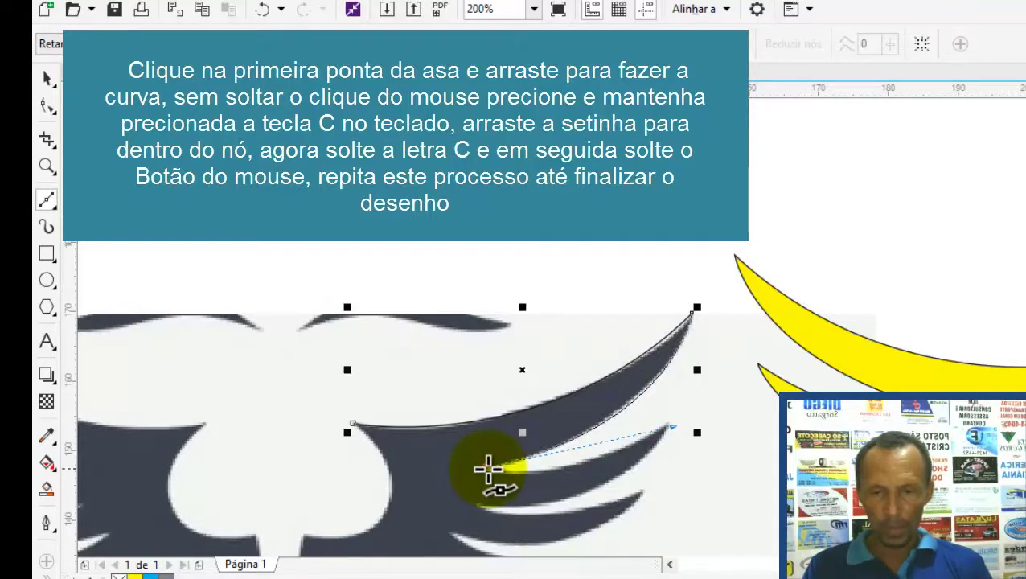
left_click_drag(488, 468, 488, 469)
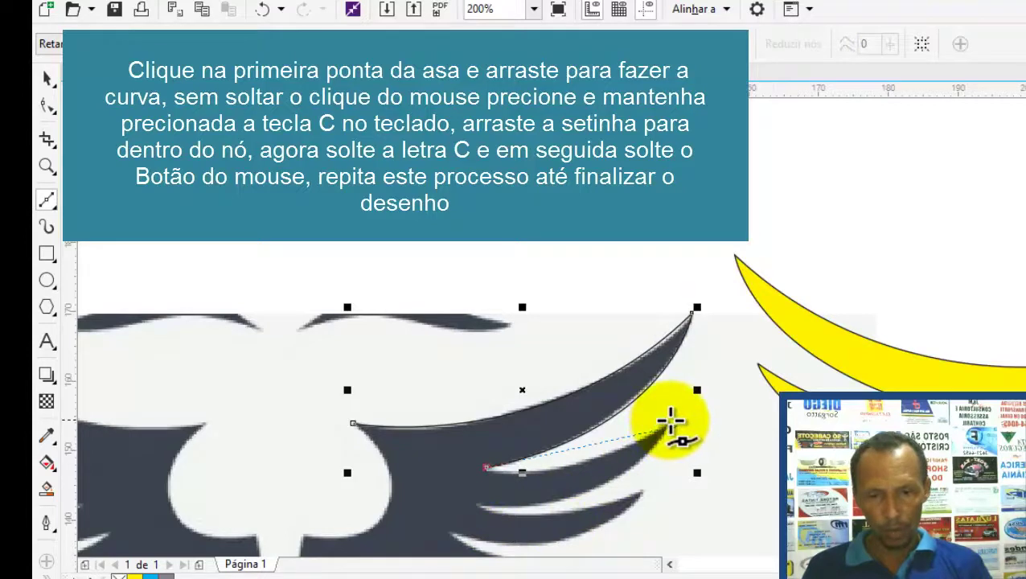
left_click_drag(670, 421, 784, 347)
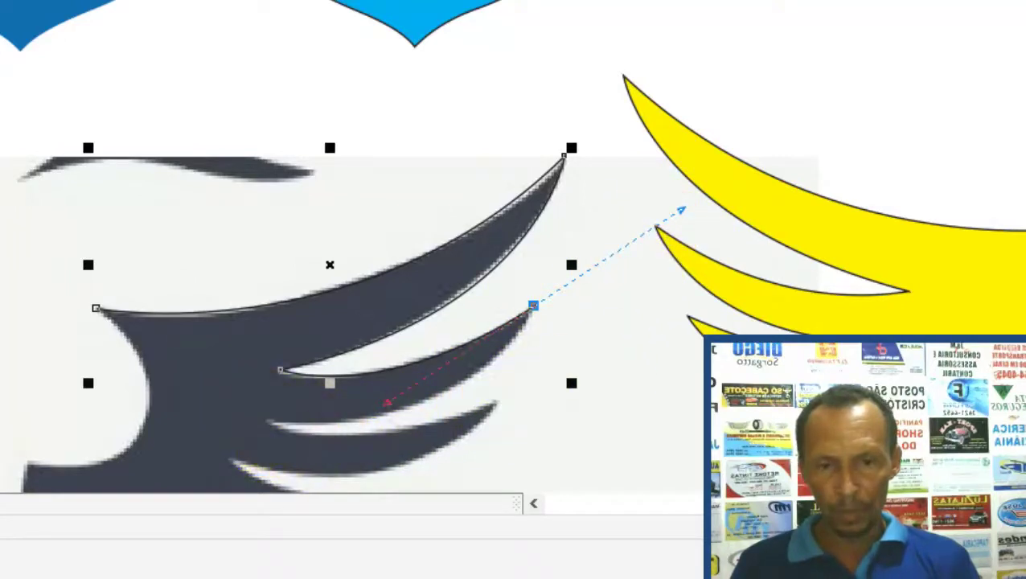
Make the second feather's tip a cusp node and bend its curve along the feather.
scroll(514, 265, "down", 3)
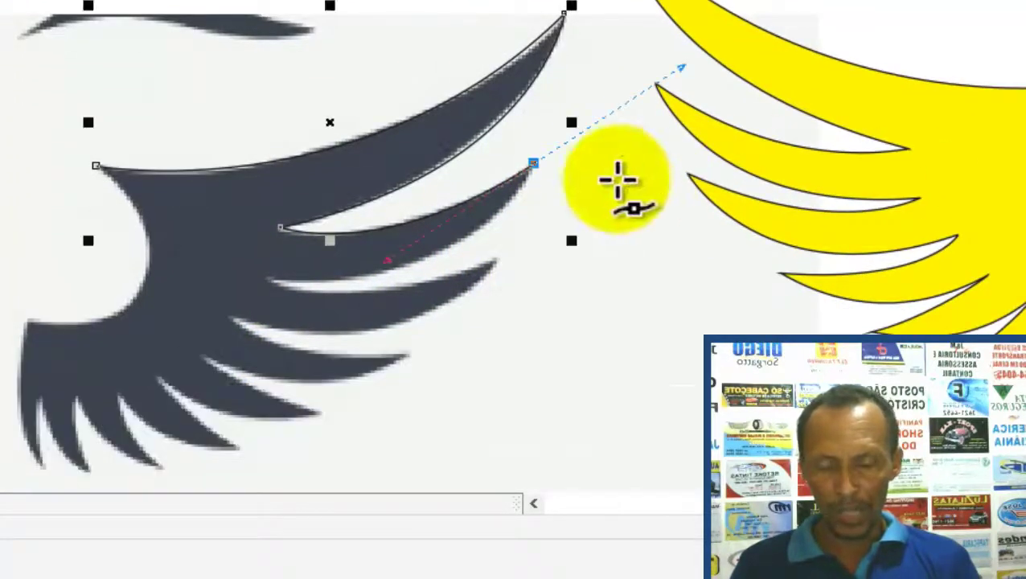
scroll(551, 169, "up", 2)
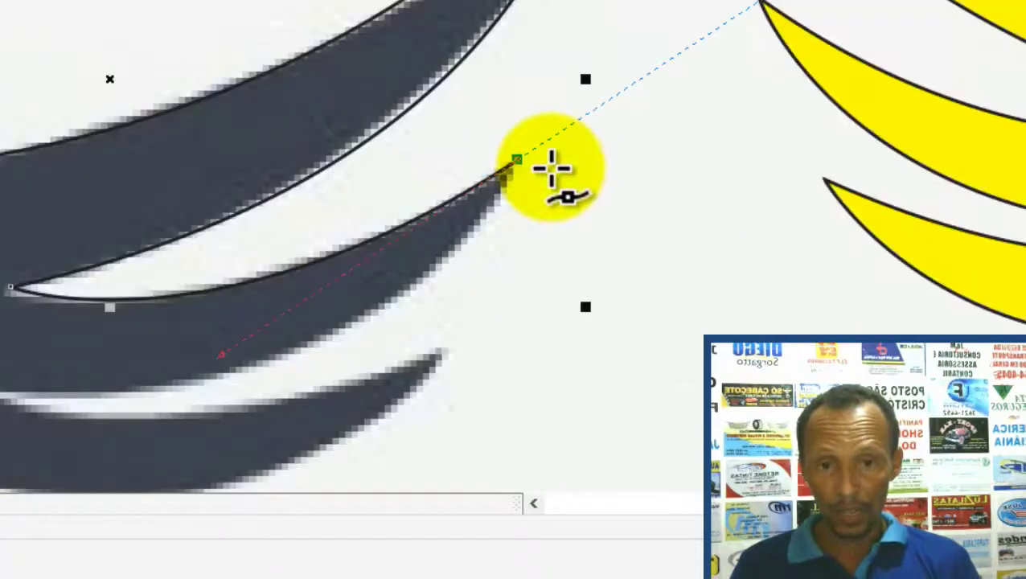
key("c")
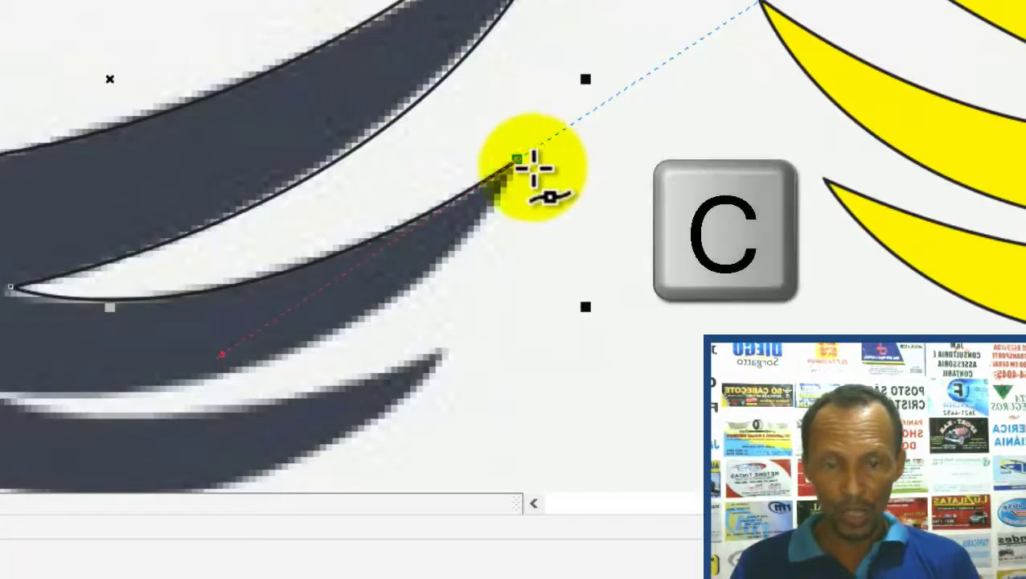
left_click_drag(519, 158, 653, 44)
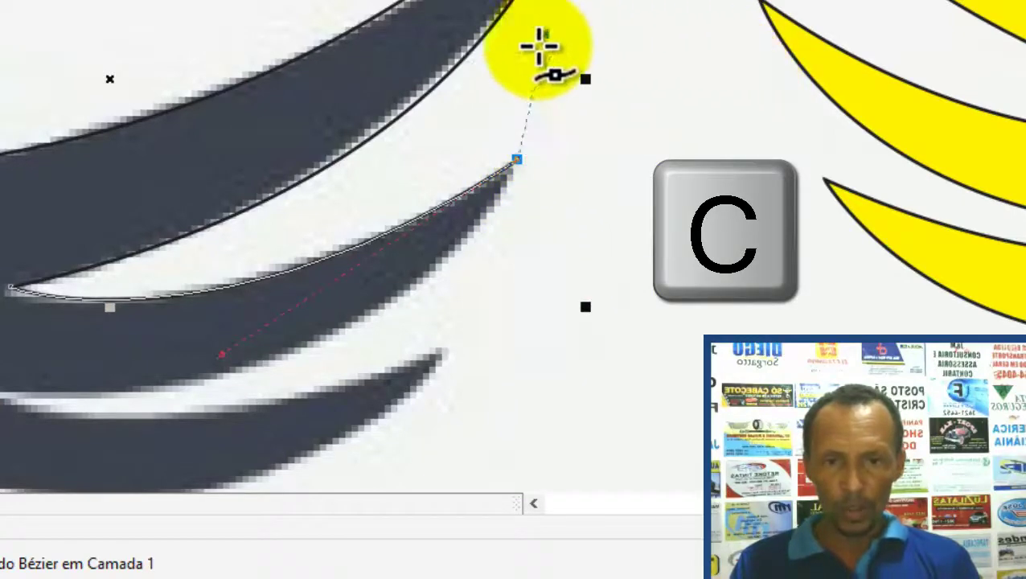
mouse_move(653, 45)
left_mouse_down()
mouse_move(680, 120)
mouse_move(624, 231)
mouse_move(589, 231)
mouse_move(577, 246)
left_mouse_up()
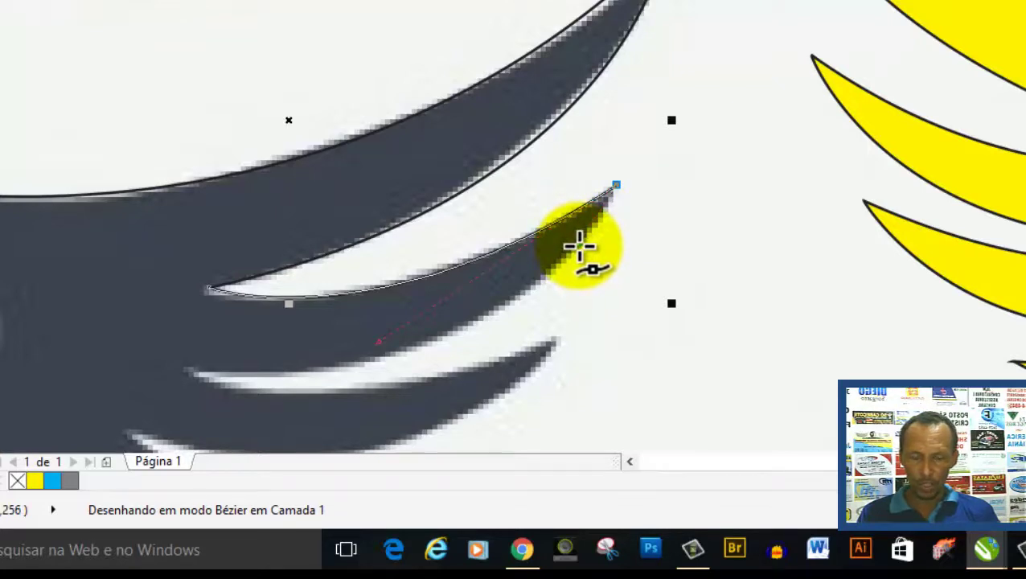
Trace the curve back along the second feather's lower edge.
left_click_drag(578, 246, 579, 245)
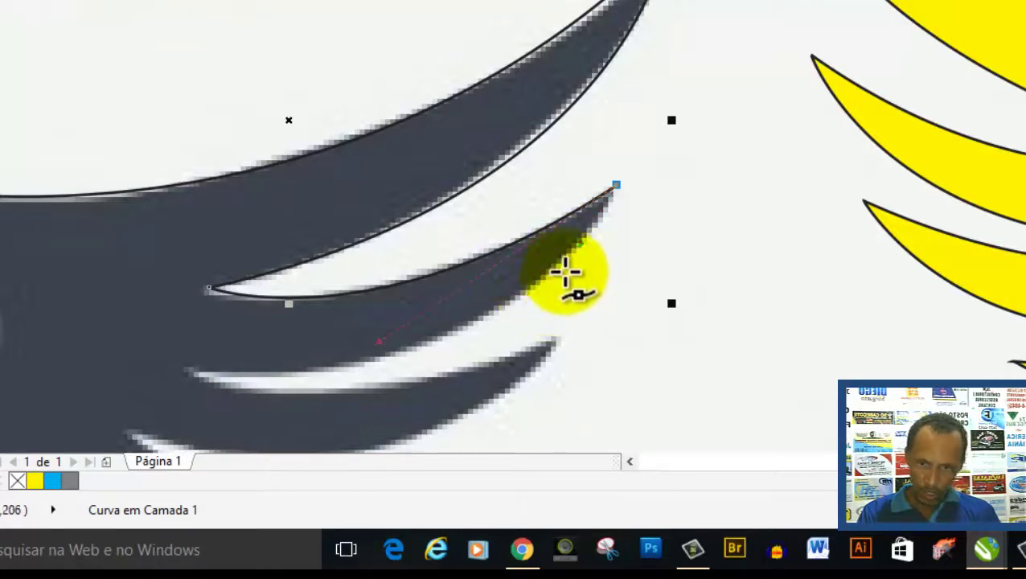
scroll(584, 248, "up", 2)
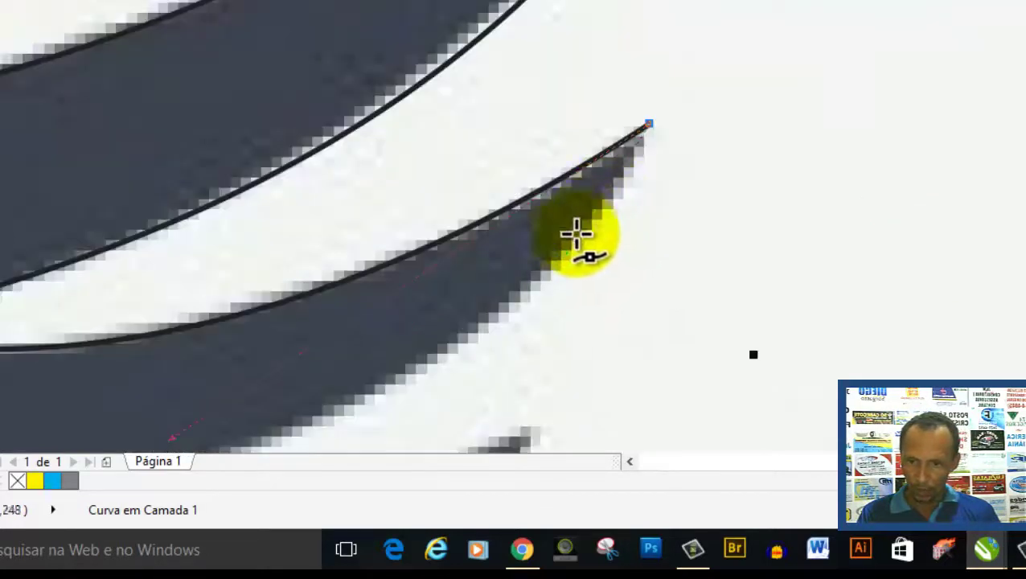
scroll(557, 251, "down", 2)
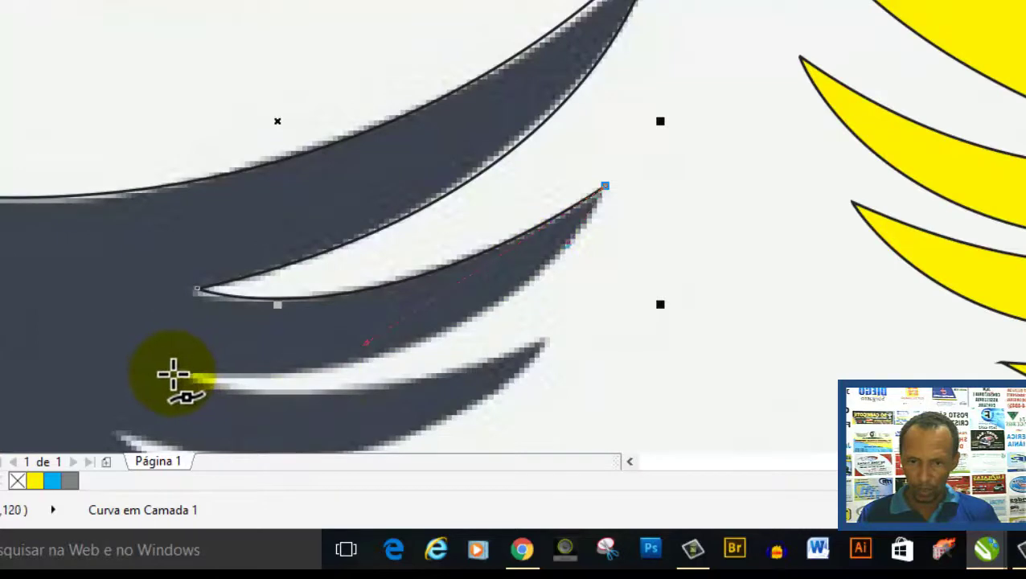
left_click_drag(172, 370, 12, 378)
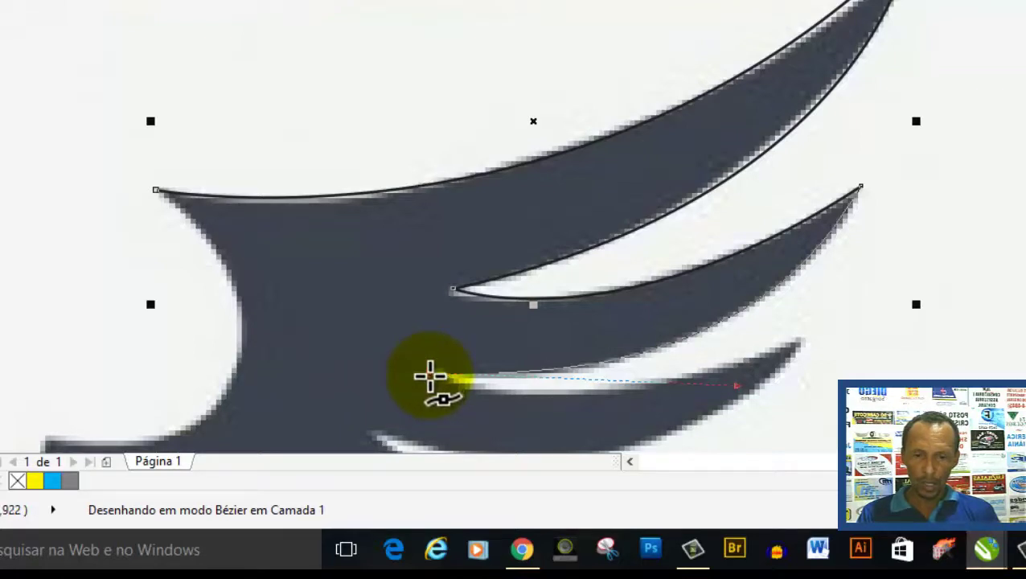
Anchor a node at the next notch and curve the trace up to the third feather's tip.
left_click(430, 373)
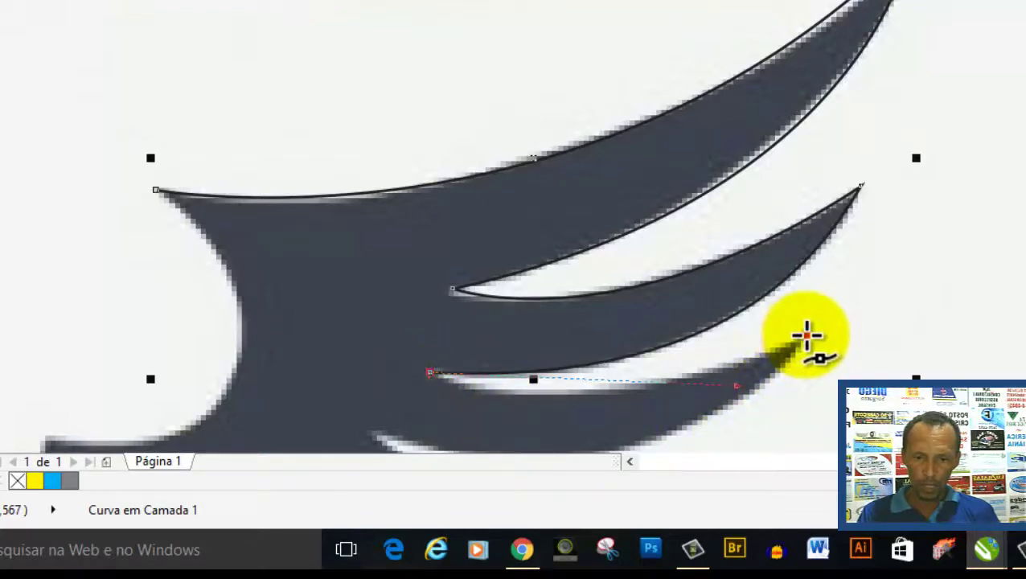
mouse_move(806, 334)
left_mouse_down()
mouse_move(955, 244)
mouse_move(985, 229)
mouse_move(1005, 236)
left_mouse_up()
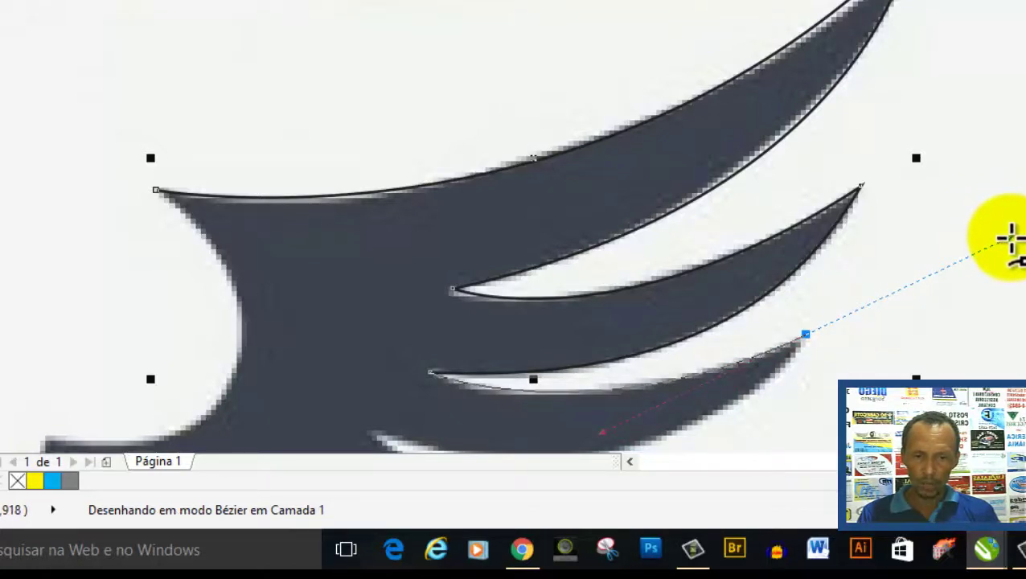
mouse_move(1010, 238)
left_mouse_down()
mouse_move(984, 258)
mouse_move(815, 329)
left_mouse_up()
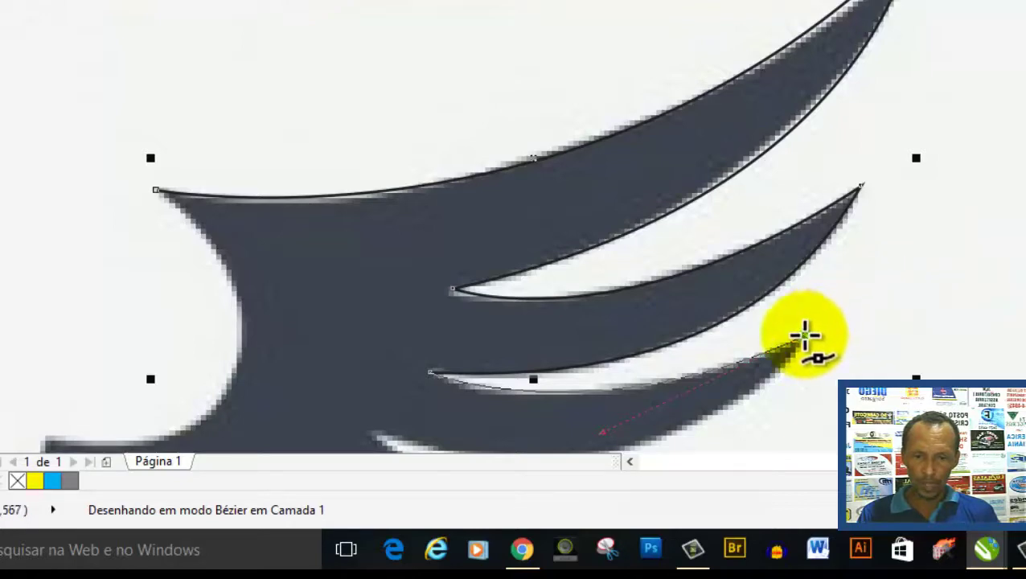
double_click(806, 334)
Trace the outline along the next lower feathers of the right wing.
scroll(808, 362, "down", 3)
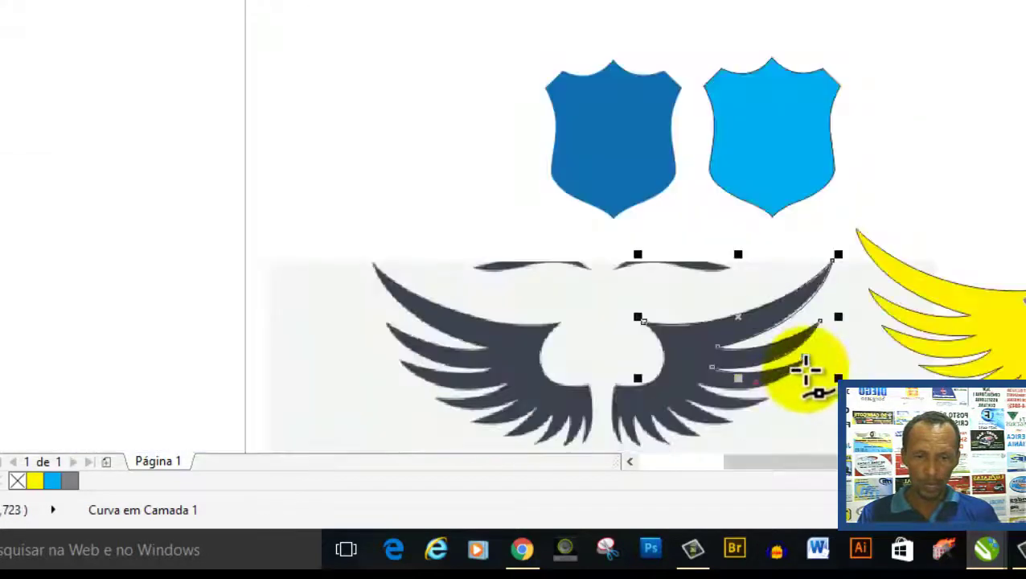
scroll(766, 407, "up", 2)
scroll(766, 408, "up", 2)
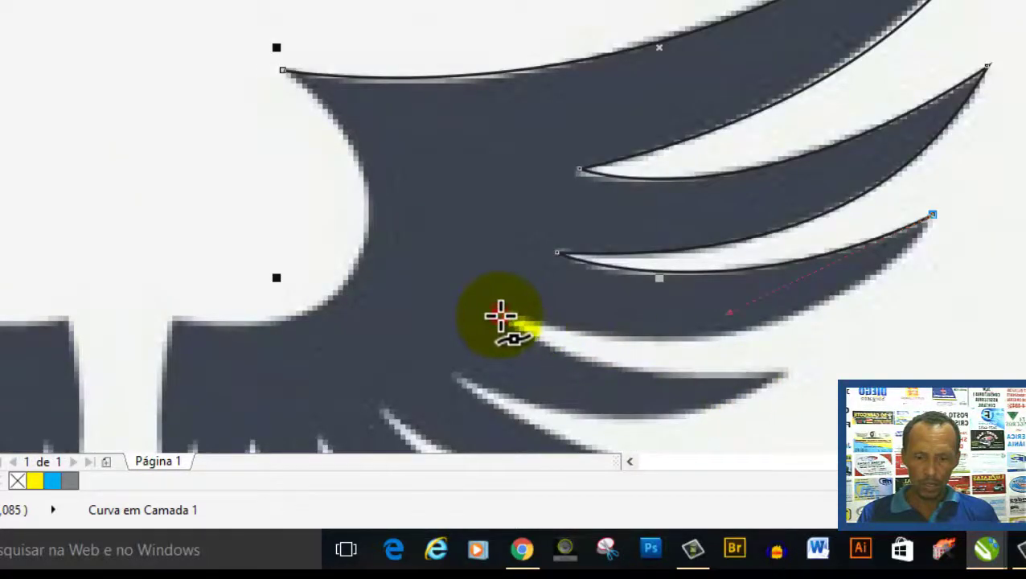
mouse_move(500, 316)
left_mouse_down()
mouse_move(194, 214)
mouse_move(463, 305)
left_mouse_up()
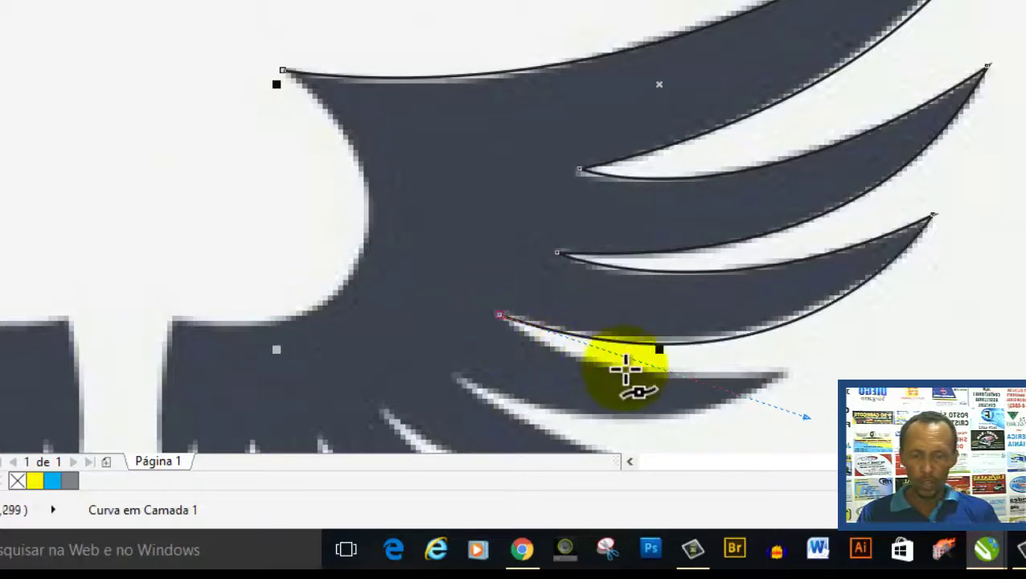
scroll(623, 370, "down", 2)
scroll(626, 424, "up", 2)
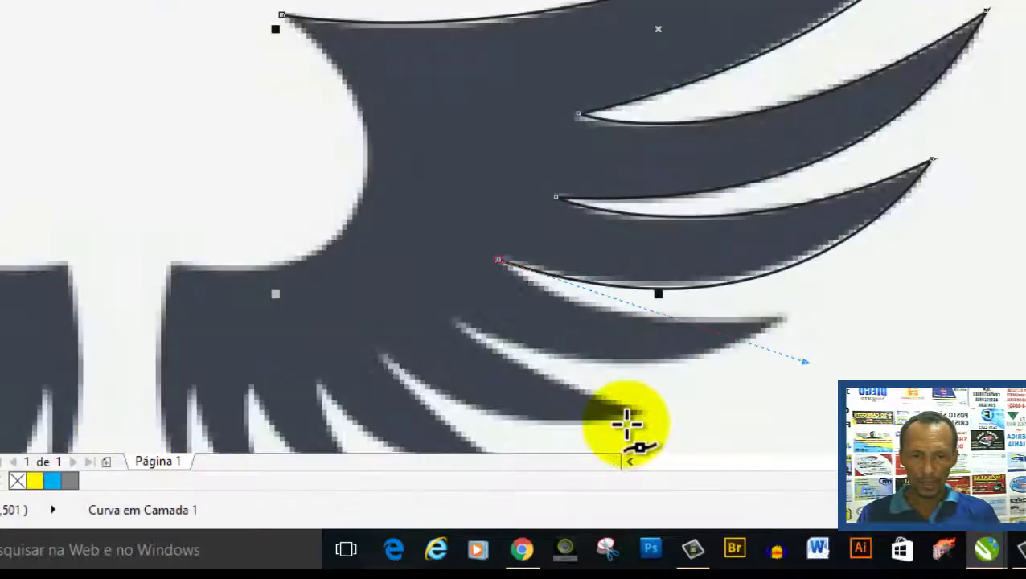
scroll(576, 400, "down", 2)
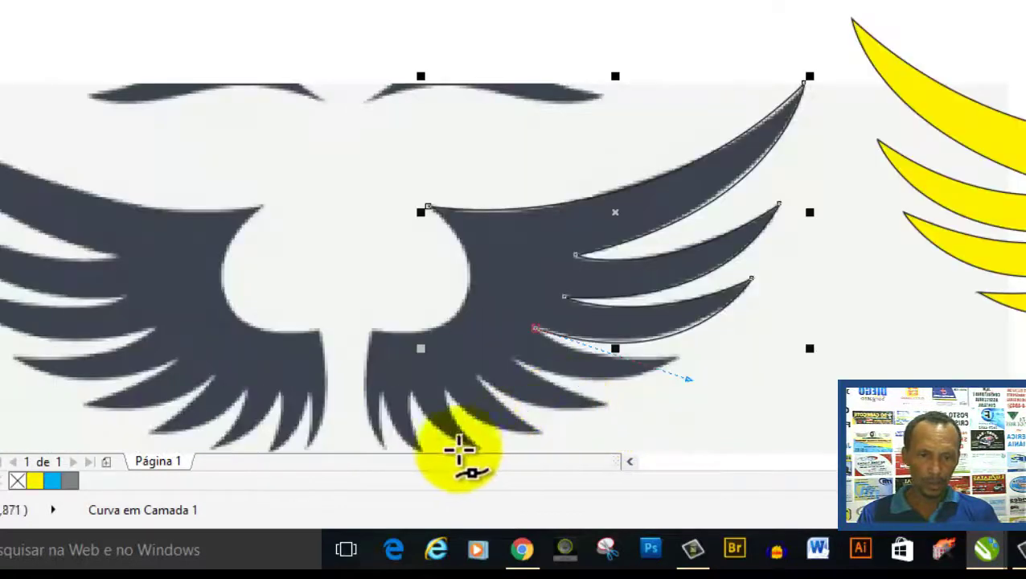
scroll(447, 448, "up", 2)
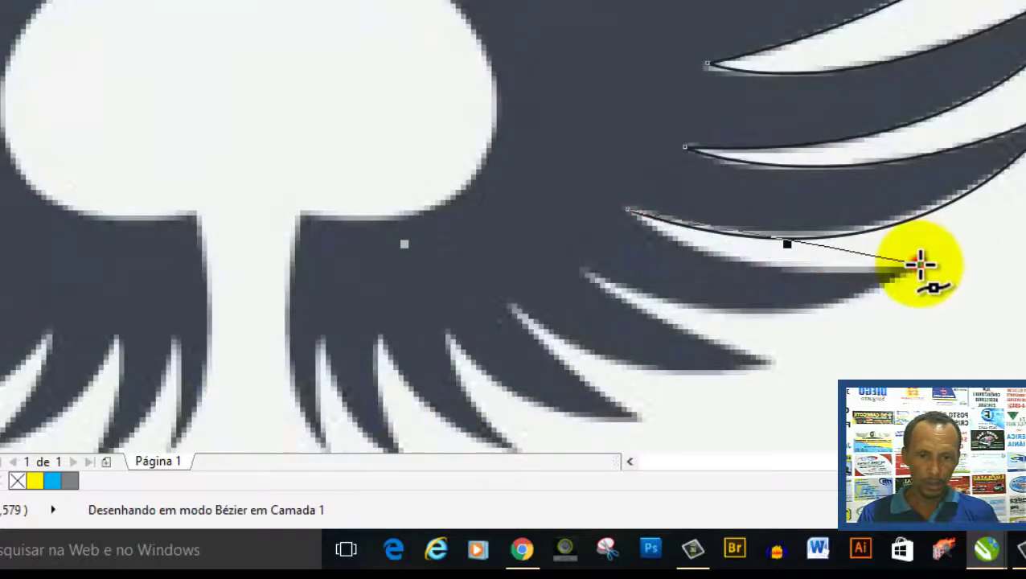
left_click_drag(919, 264, 921, 265)
Add nodes at each remaining feather tip and notch, ending at the top of the wing's stem.
left_click(591, 275)
left_click_drag(778, 362, 853, 367)
left_click(518, 314)
left_click(648, 412)
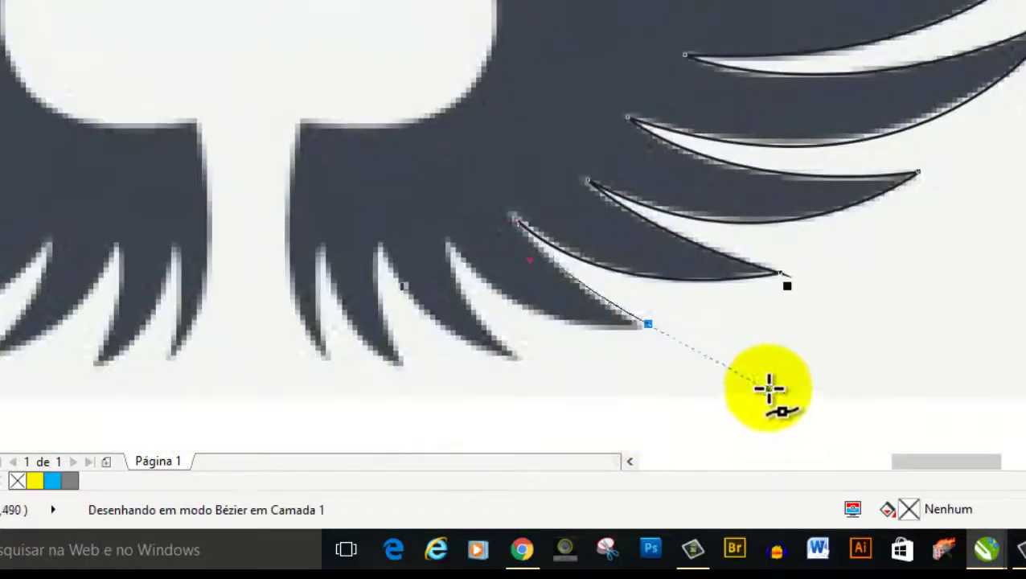
left_click(521, 356)
left_click(444, 241)
left_click(408, 366)
left_click(378, 245)
left_click(330, 351)
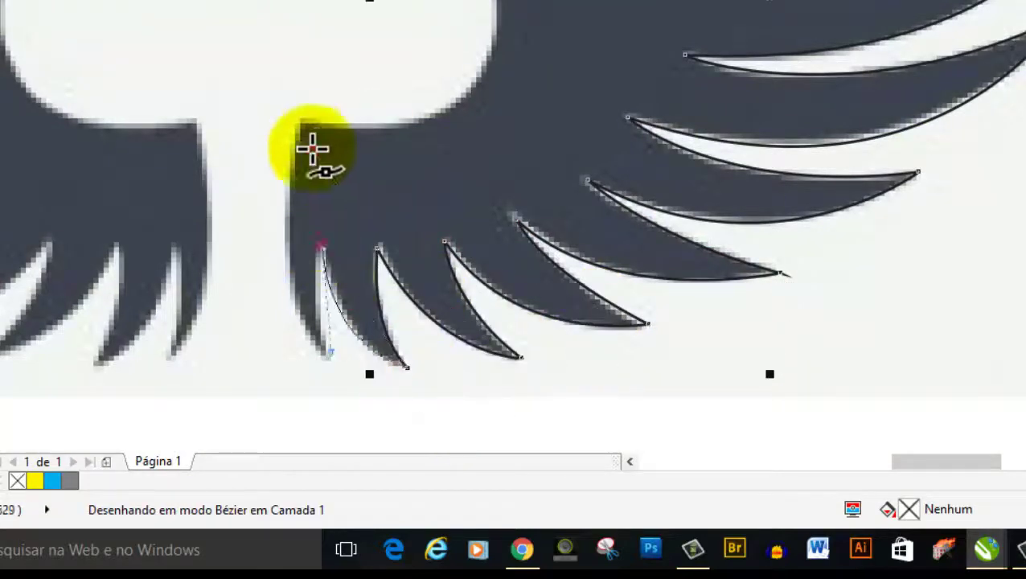
left_click(293, 119)
Close the wing outline back at its starting node.
scroll(304, 32, "up", 3)
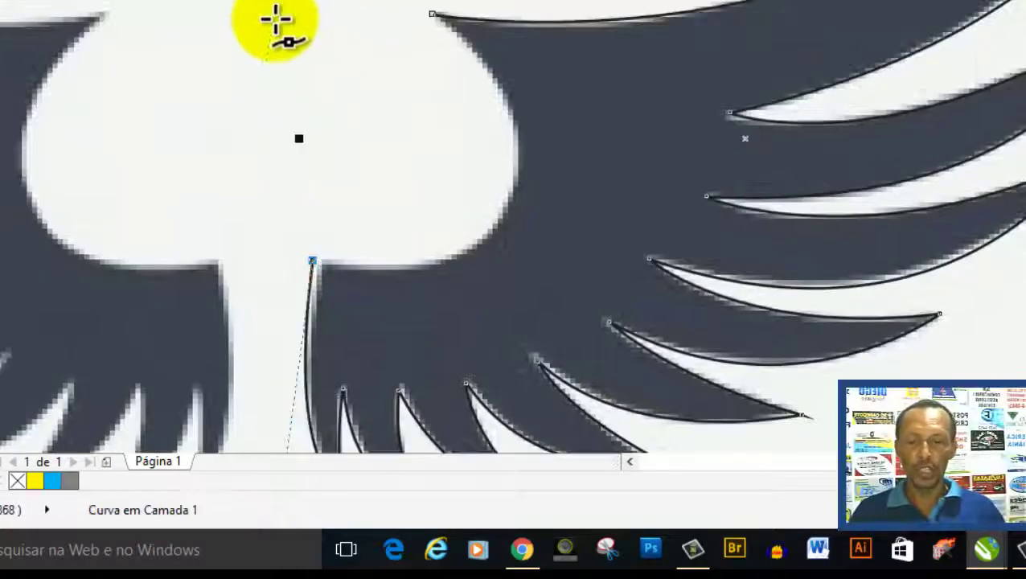
scroll(397, 167, "down", 3)
scroll(397, 169, "up", 3)
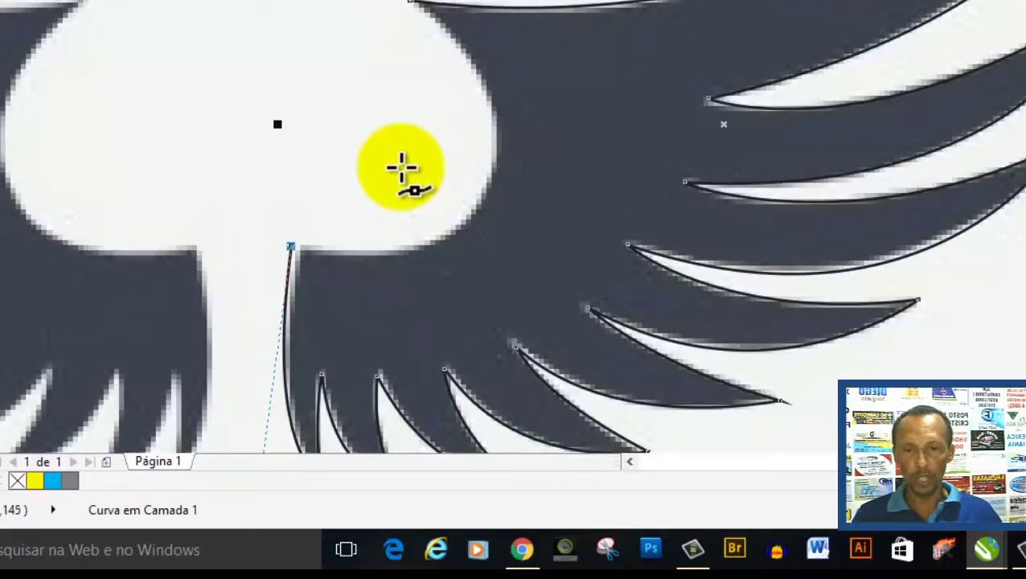
scroll(404, 167, "down", 2)
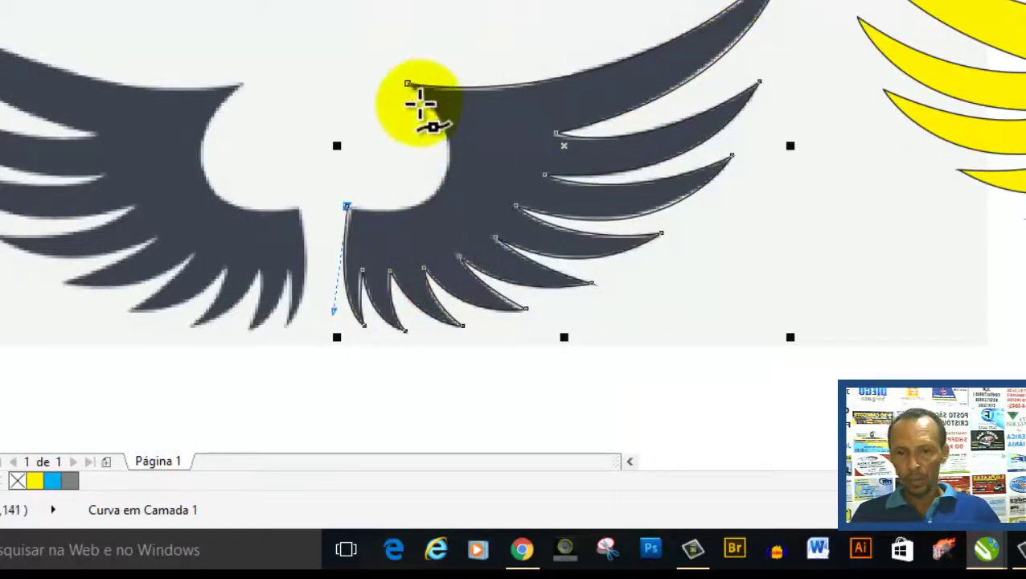
scroll(410, 116, "up", 2)
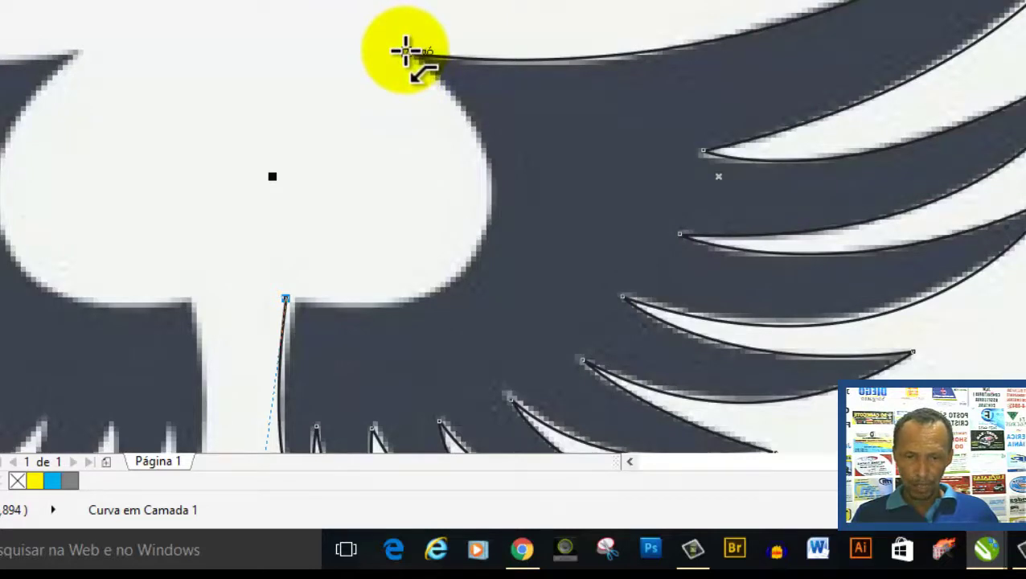
left_click(405, 52)
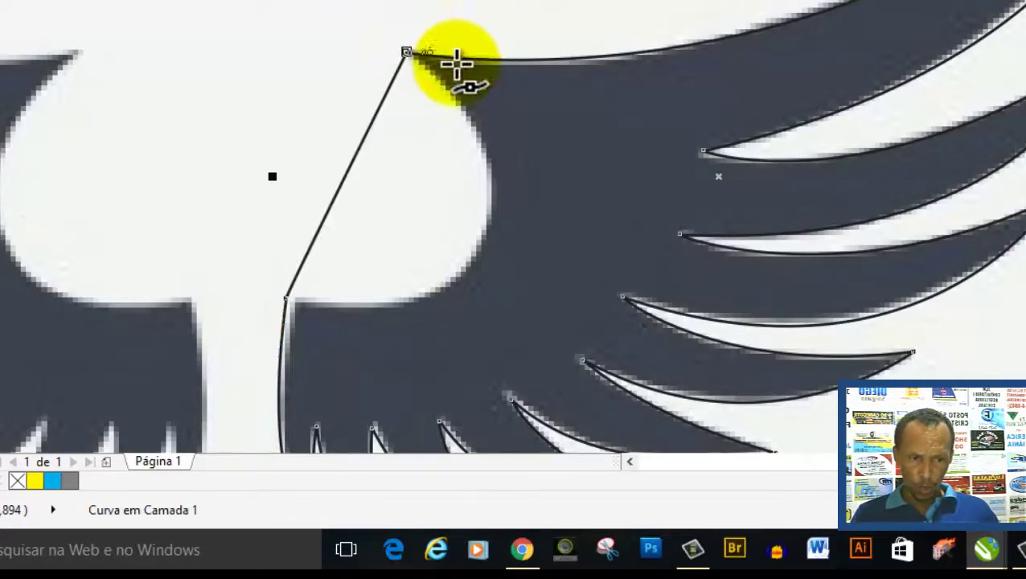
scroll(754, 76, "down", 2)
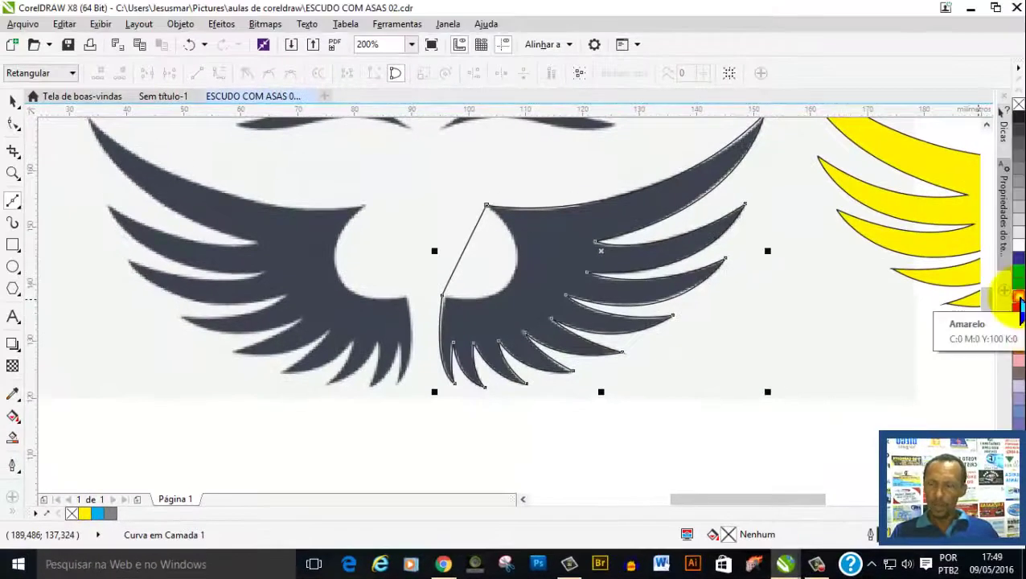
left_click(1020, 302)
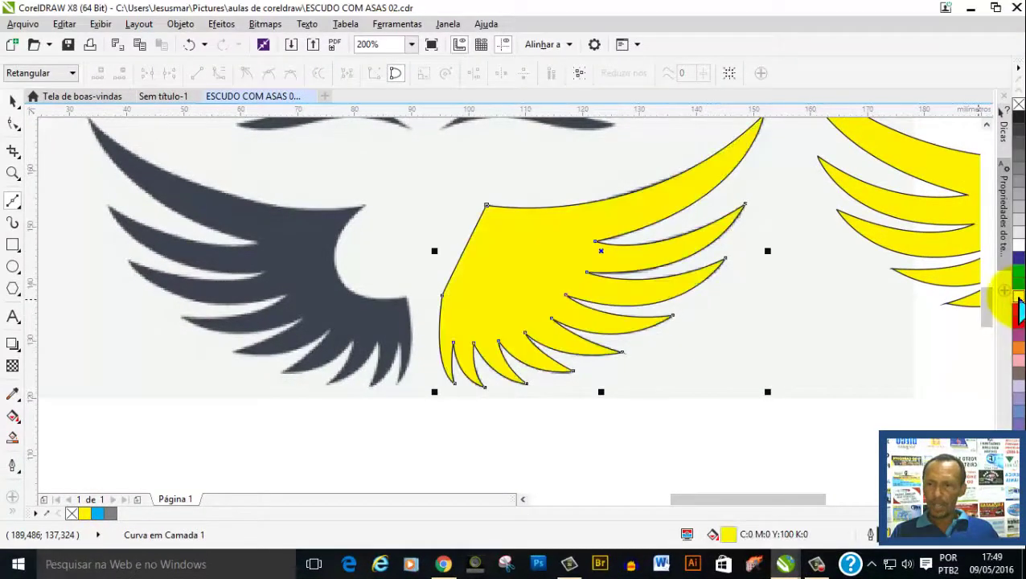
scroll(698, 247, "down", 2)
scroll(779, 201, "up", 2)
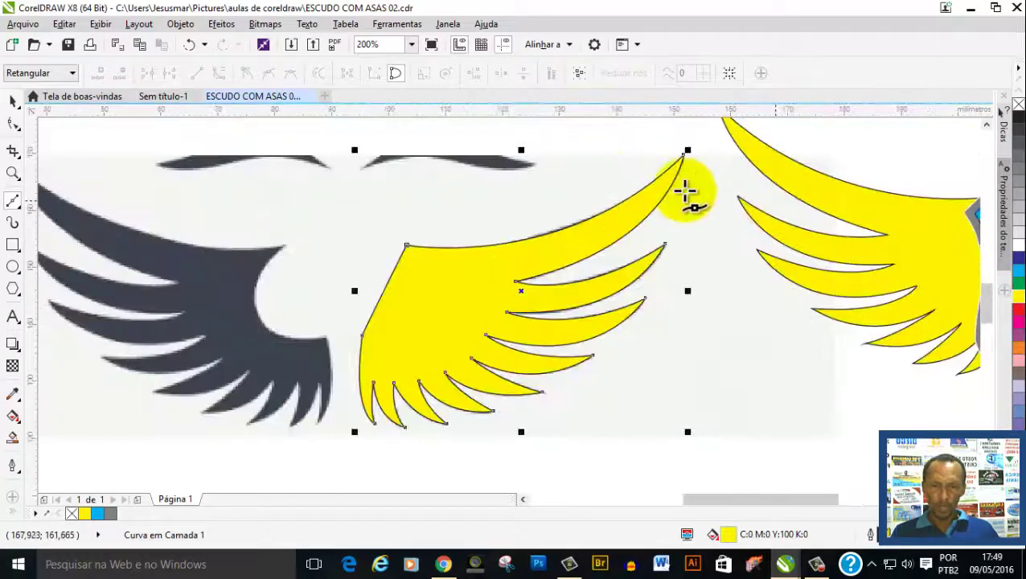
left_click(12, 102)
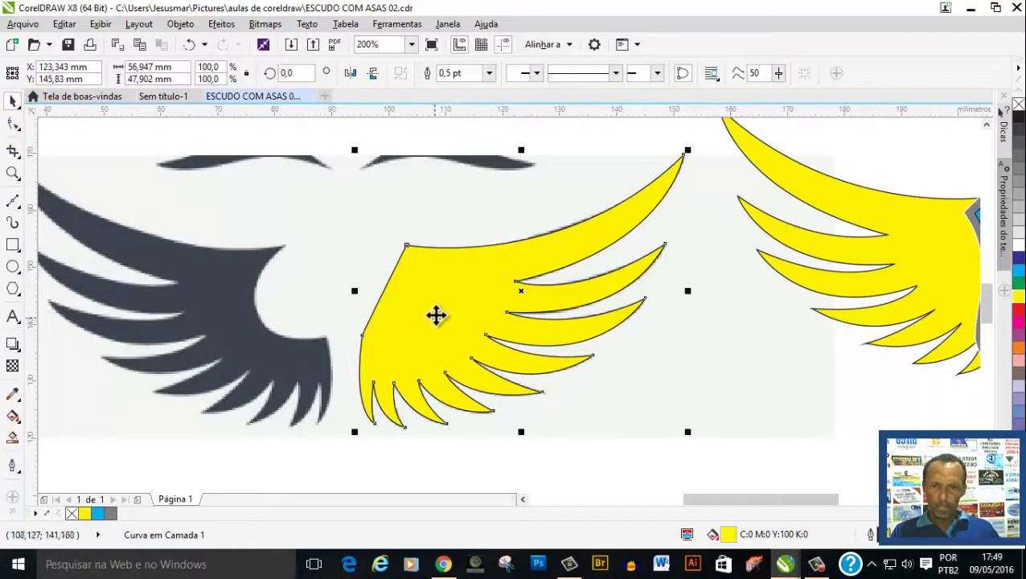
mouse_move(436, 312)
left_mouse_down()
mouse_move(504, 336)
mouse_move(406, 326)
mouse_move(792, 171)
left_mouse_up()
scroll(504, 336, "down", 1)
scroll(791, 170, "up", 1)
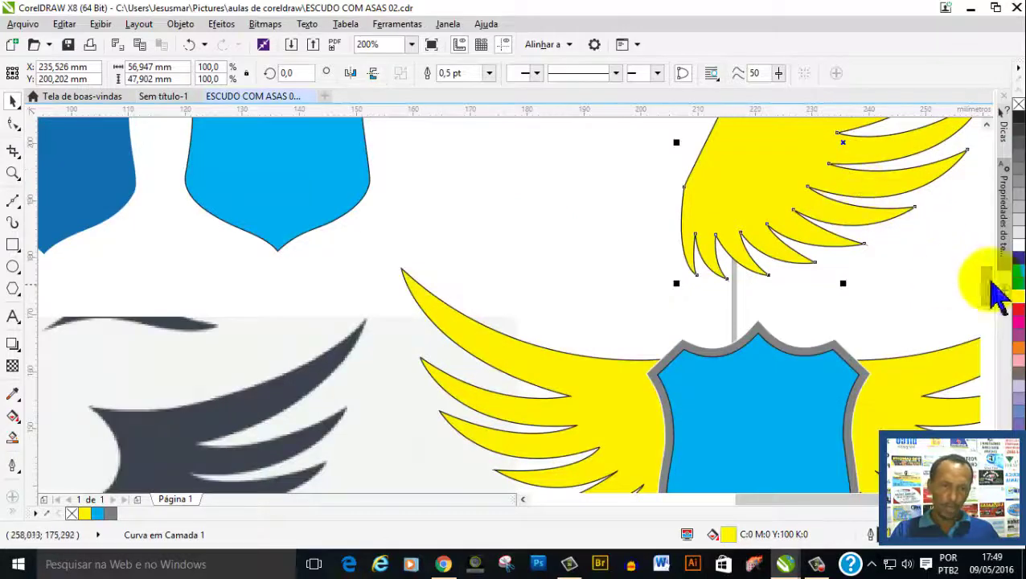
scroll(991, 285, "up", 3)
scroll(990, 265, "up", 1)
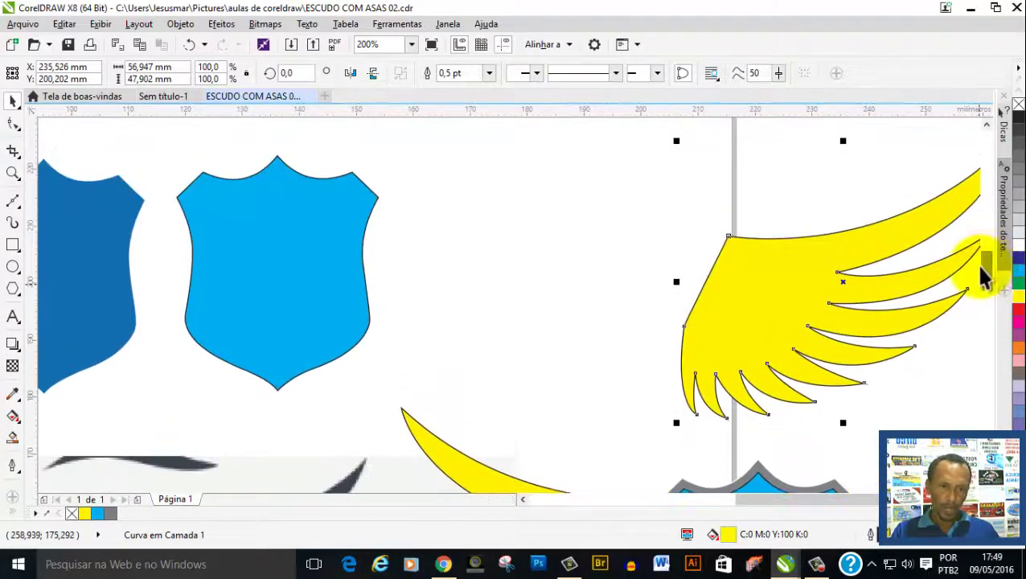
Duplicate the yellow wing with Ctrl+D, mirror the copy horizontally, and place it left of the original.
key("ctrl+d")
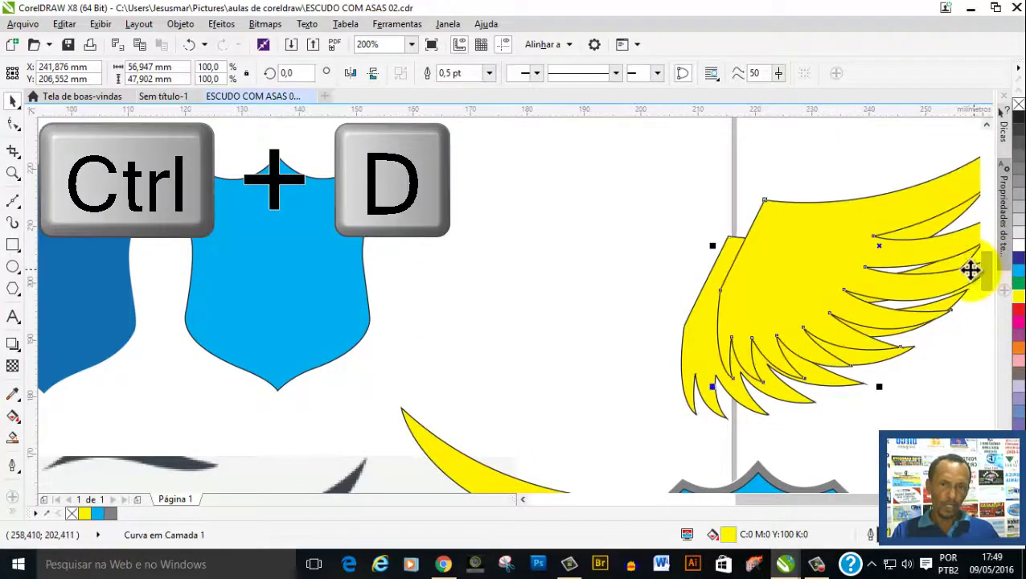
scroll(957, 270, "down", 1)
mouse_move(885, 277)
left_mouse_down()
mouse_move(724, 296)
mouse_move(718, 284)
left_mouse_up()
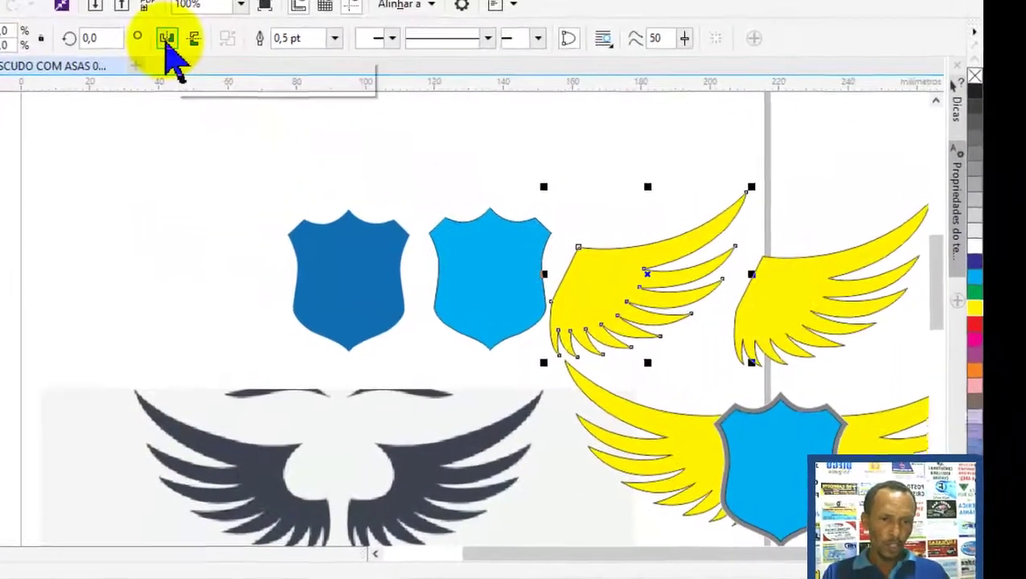
left_click(169, 30)
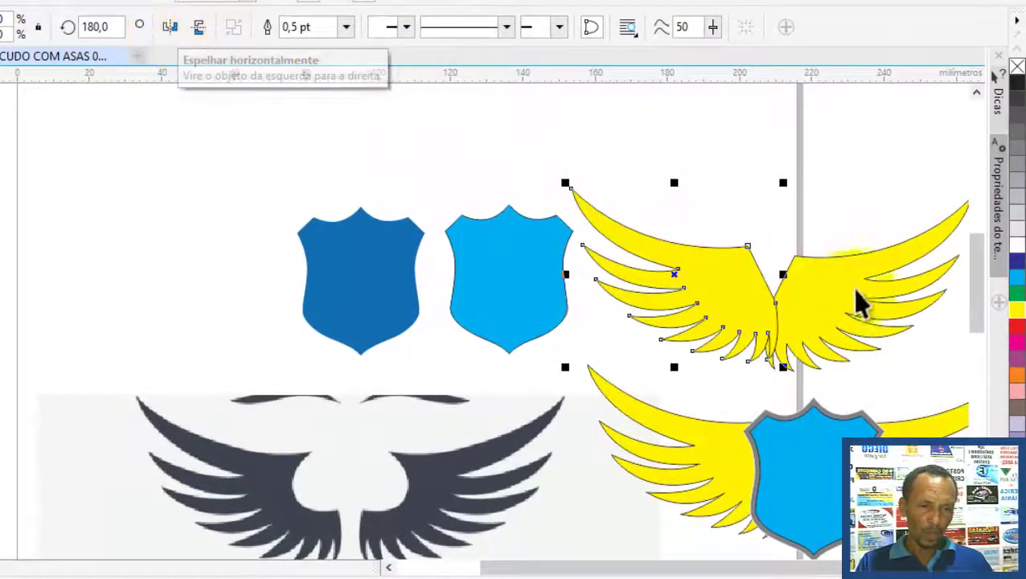
mouse_move(751, 297)
left_mouse_down()
mouse_move(706, 318)
mouse_move(700, 309)
mouse_move(703, 329)
mouse_move(696, 320)
left_mouse_up()
scroll(707, 320, "down", 2)
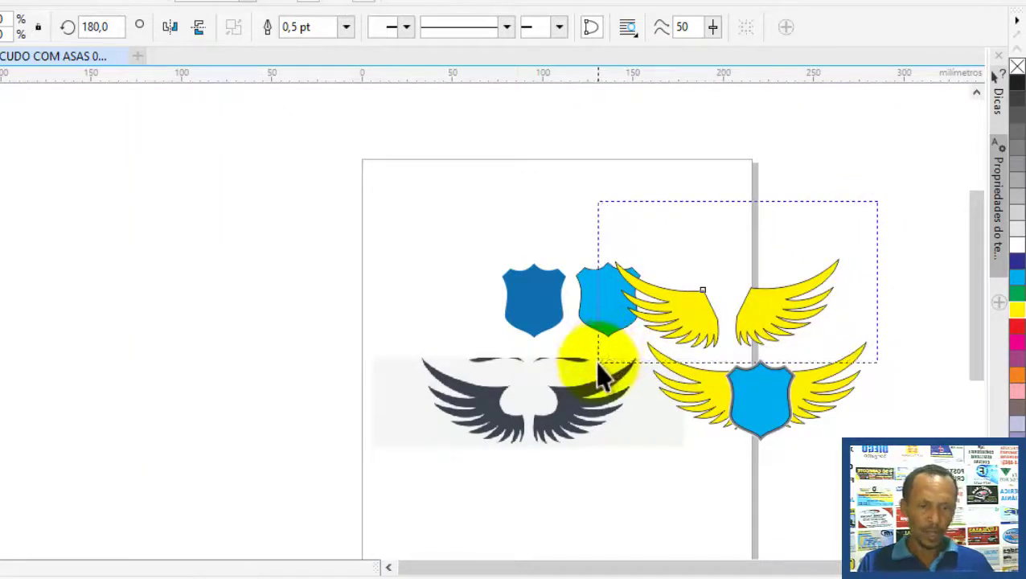
Select both wings, align their tops with T, and center the light-blue shield between them.
left_click_drag(607, 365, 599, 362)
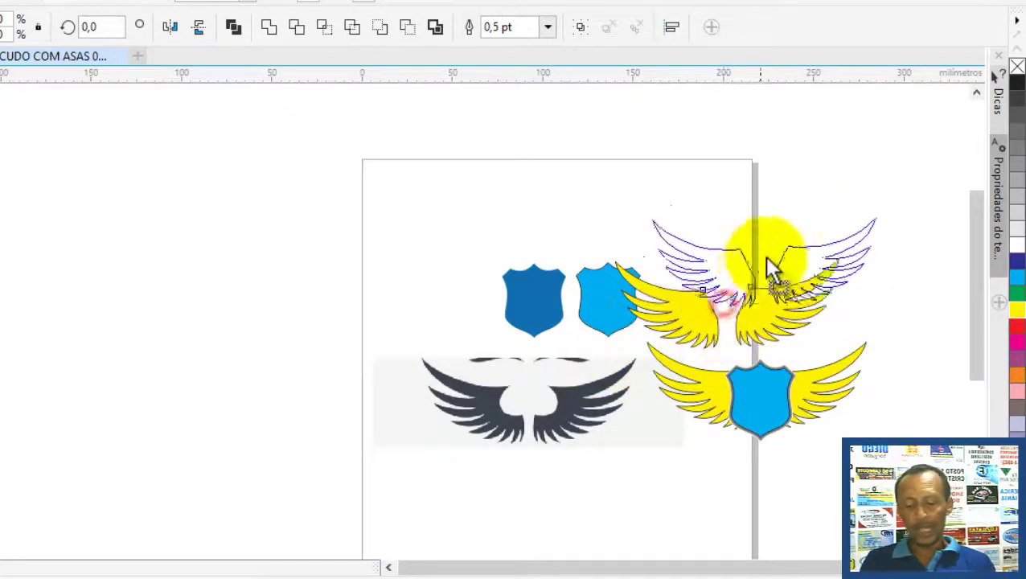
left_click_drag(724, 303, 778, 246)
scroll(884, 217, "up", 2)
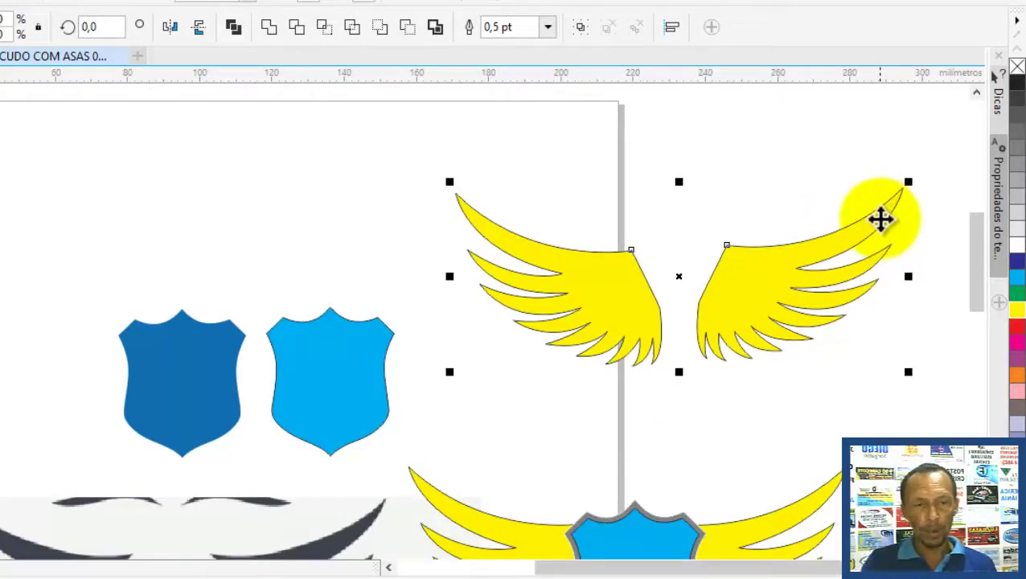
key("t")
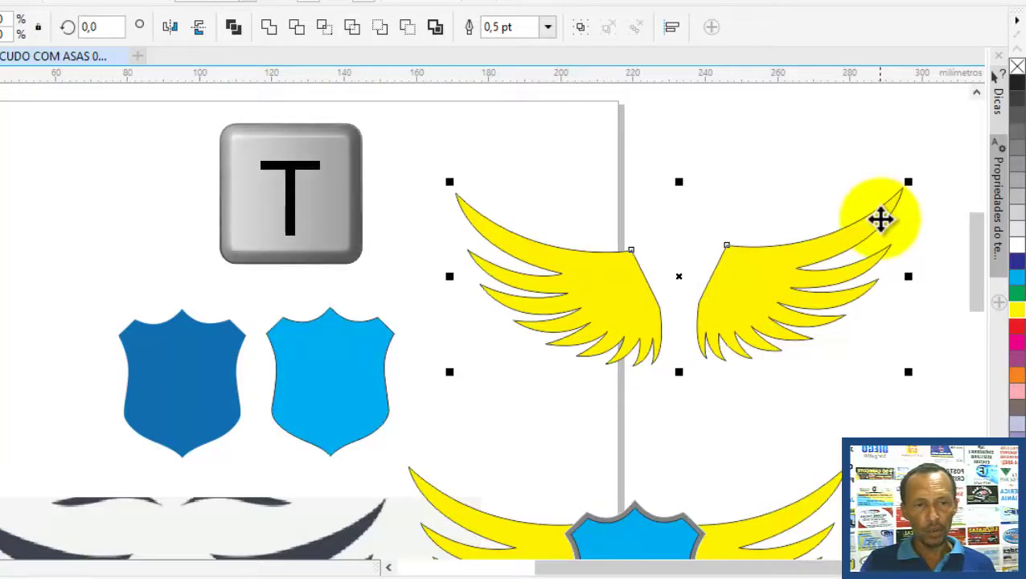
key("t")
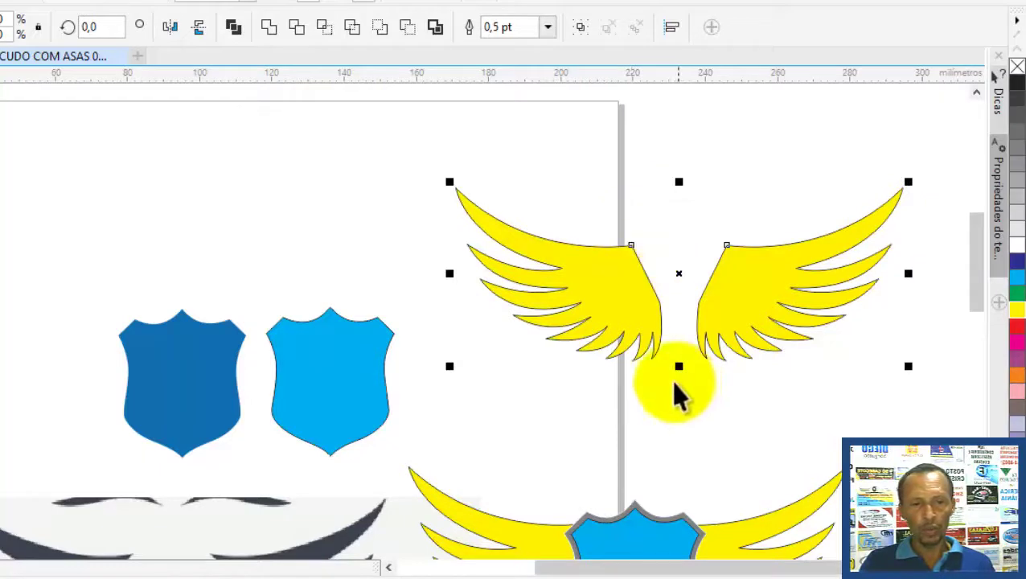
mouse_move(341, 411)
left_mouse_down()
mouse_move(696, 353)
mouse_move(673, 338)
mouse_move(669, 317)
left_mouse_up()
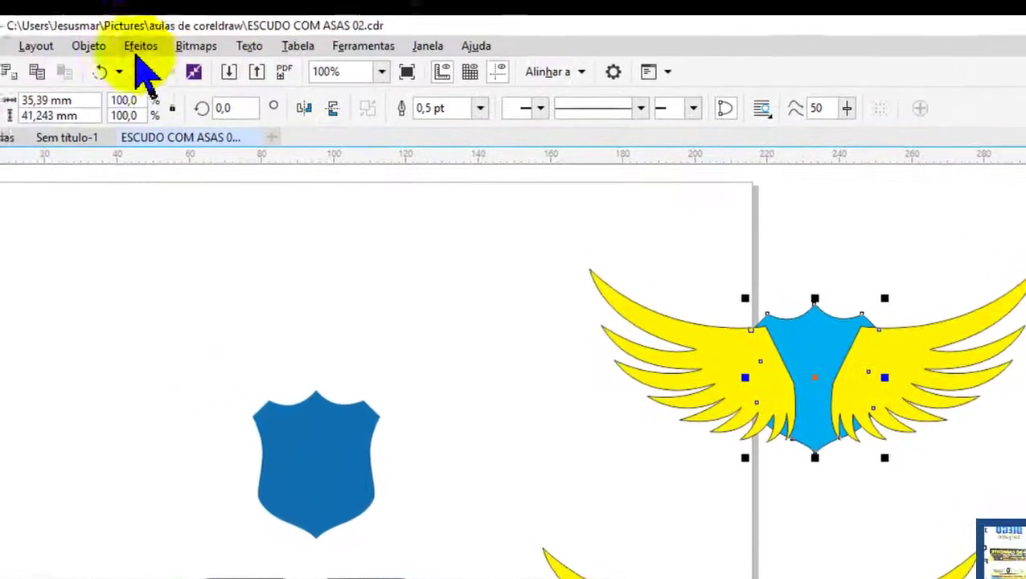
Move the light blue shield to the front of the page (Ctrl+Home) so it covers both wings' inner edges.
left_click(58, 51)
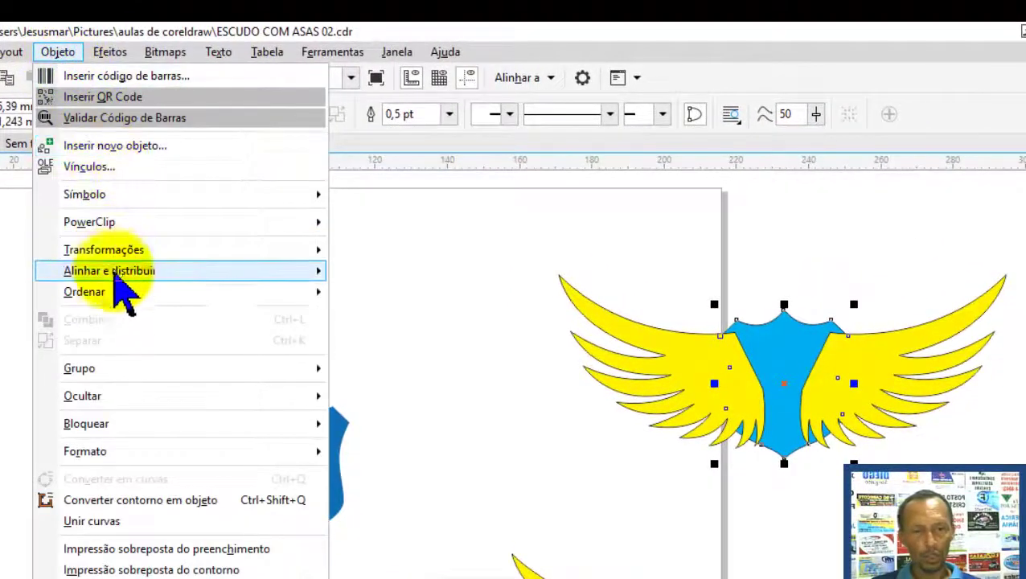
left_click(125, 293)
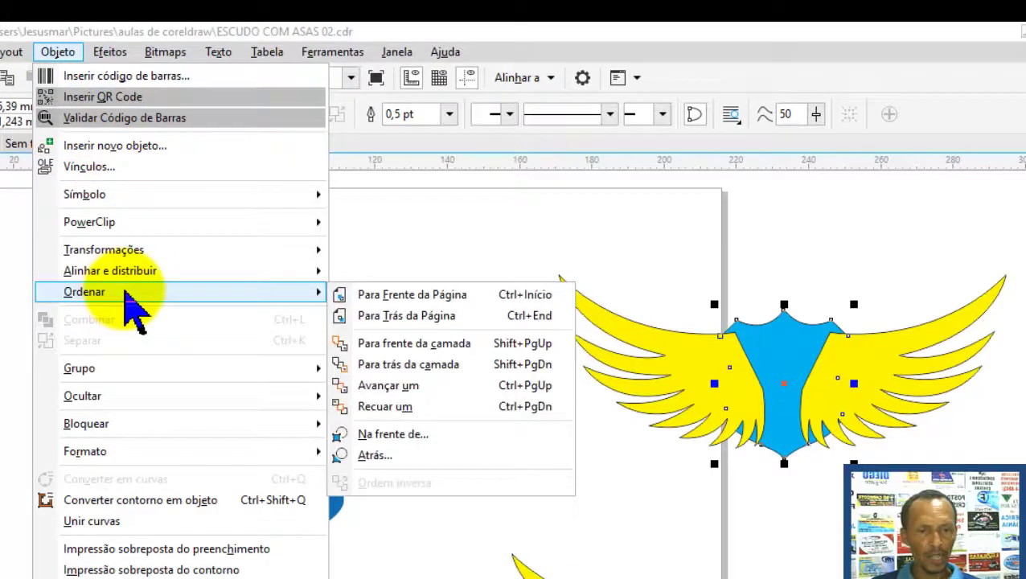
left_click(424, 294)
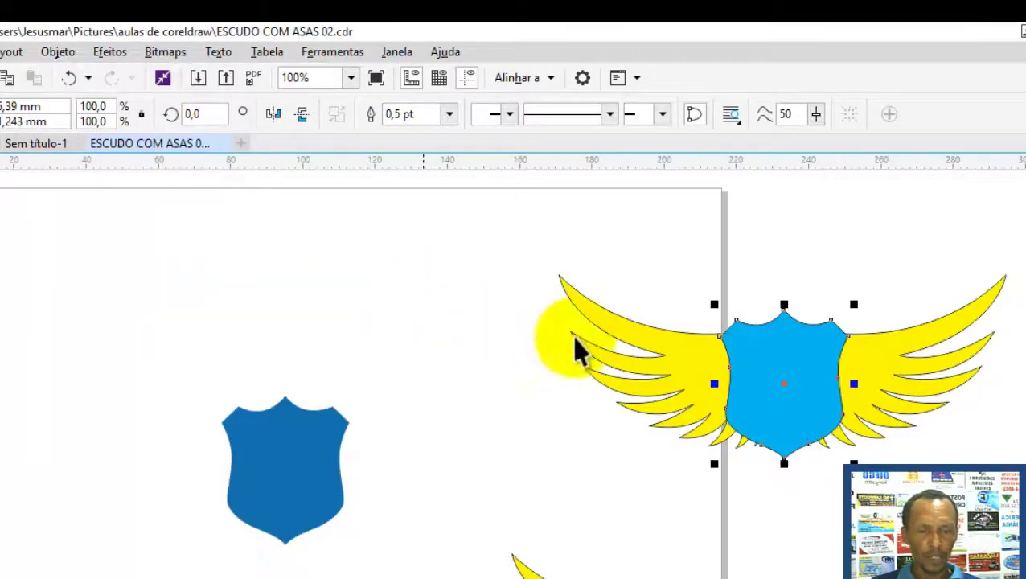
scroll(871, 354, "up", 3)
scroll(871, 354, "down", 1)
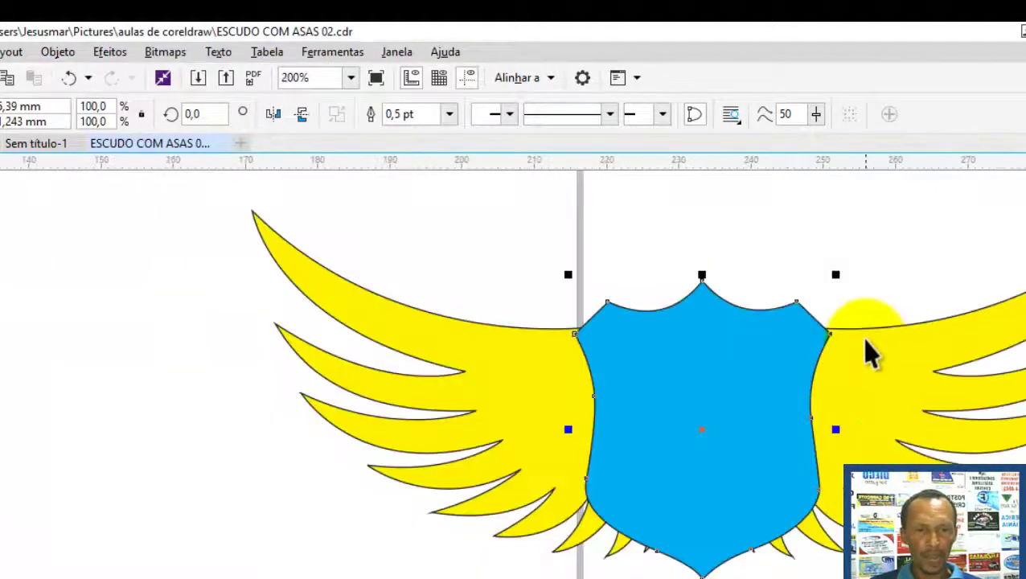
scroll(871, 353, "down", 1)
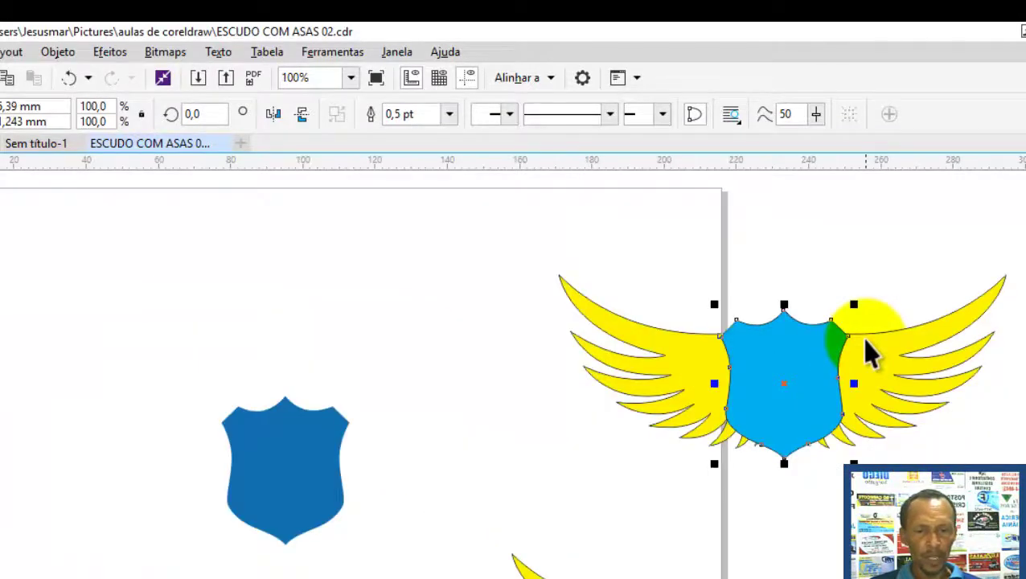
scroll(513, 370, "right", 2)
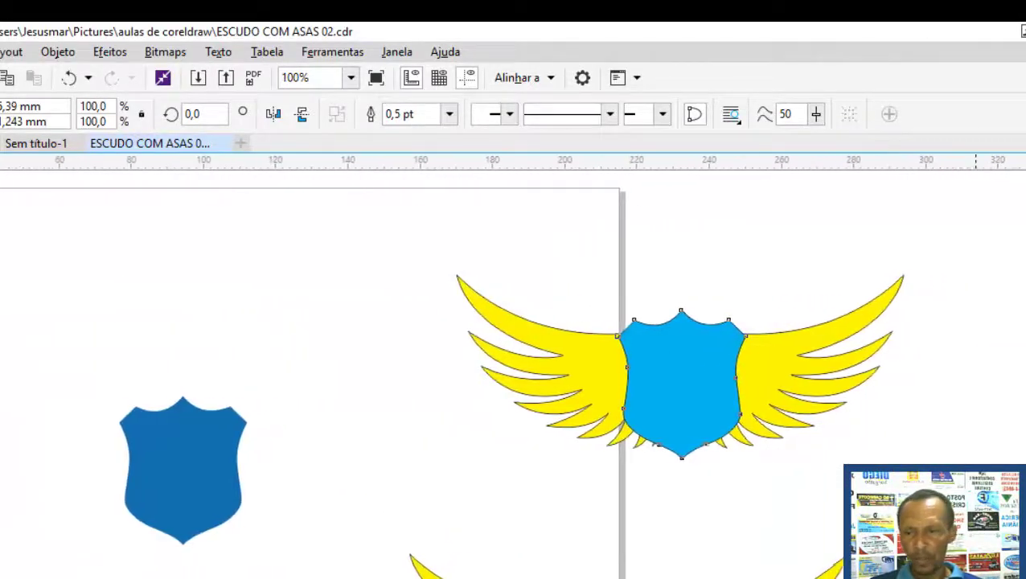
scroll(513, 370, "down", 3)
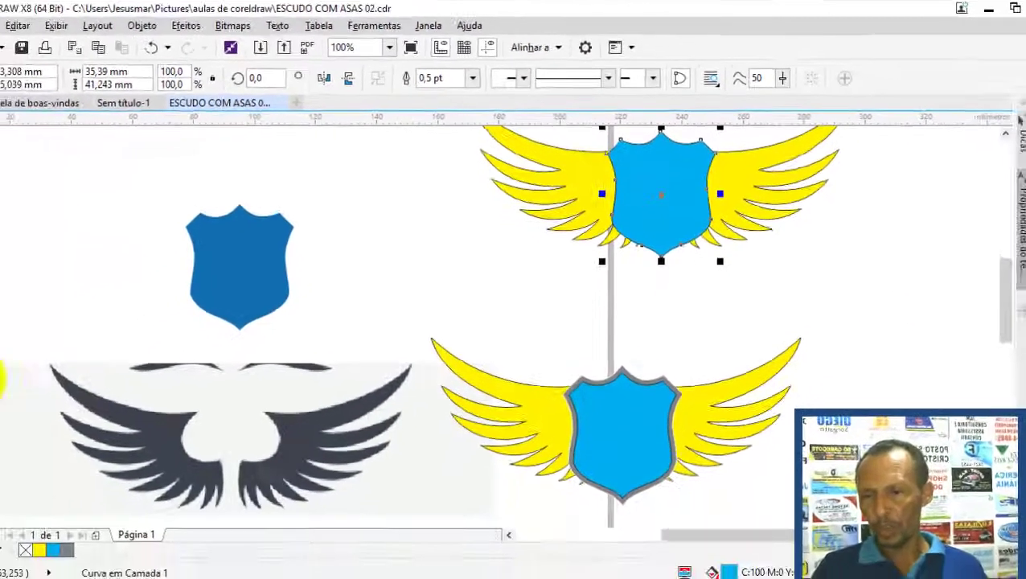
left_click(6, 336)
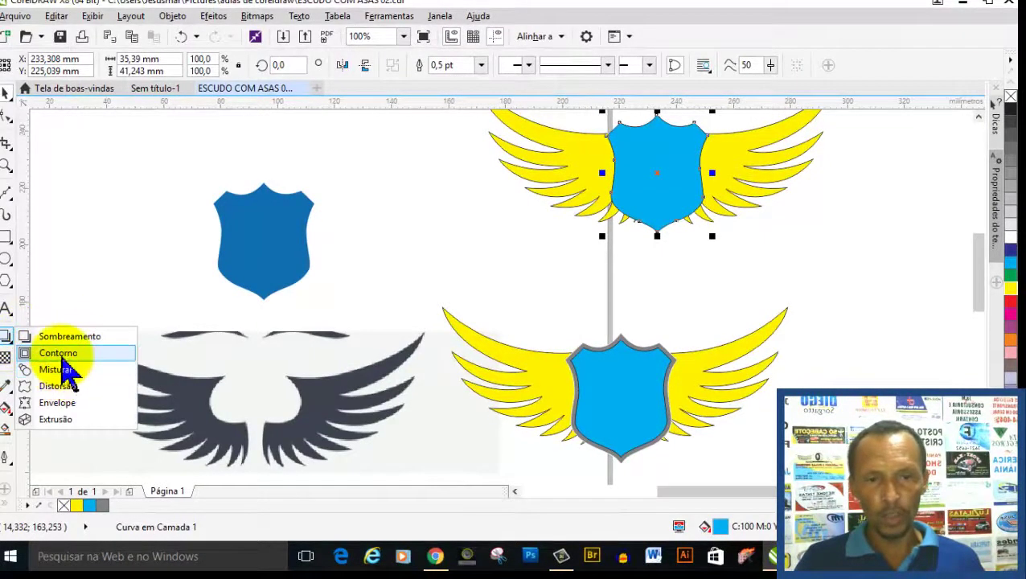
left_click(588, 428)
scroll(609, 401, "up", 2)
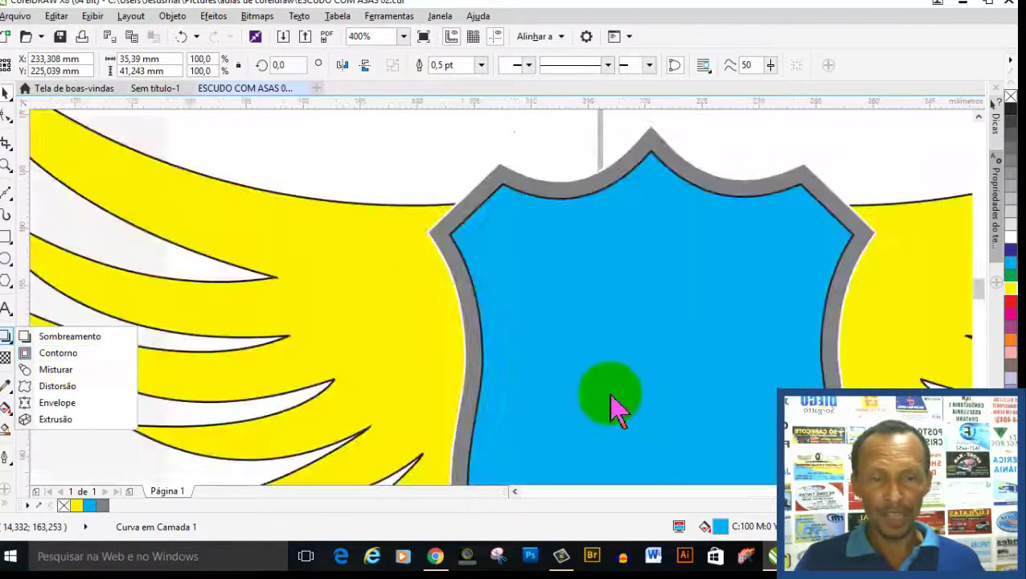
scroll(740, 229, "down", 3)
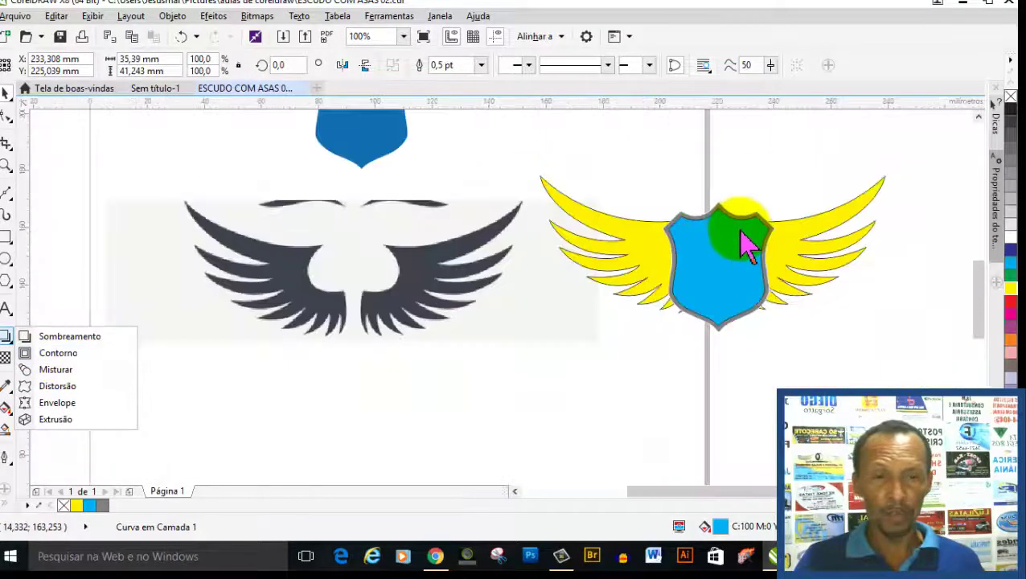
scroll(746, 245, "down", 1)
left_click(767, 156)
scroll(767, 156, "up", 1)
scroll(767, 183, "up", 1)
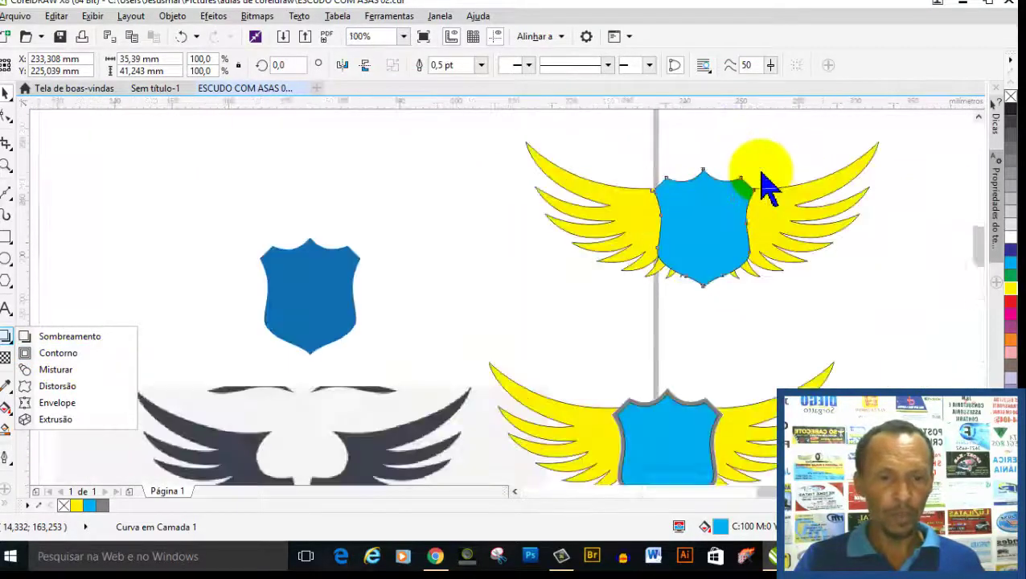
scroll(764, 181, "up", 1)
scroll(761, 173, "down", 1)
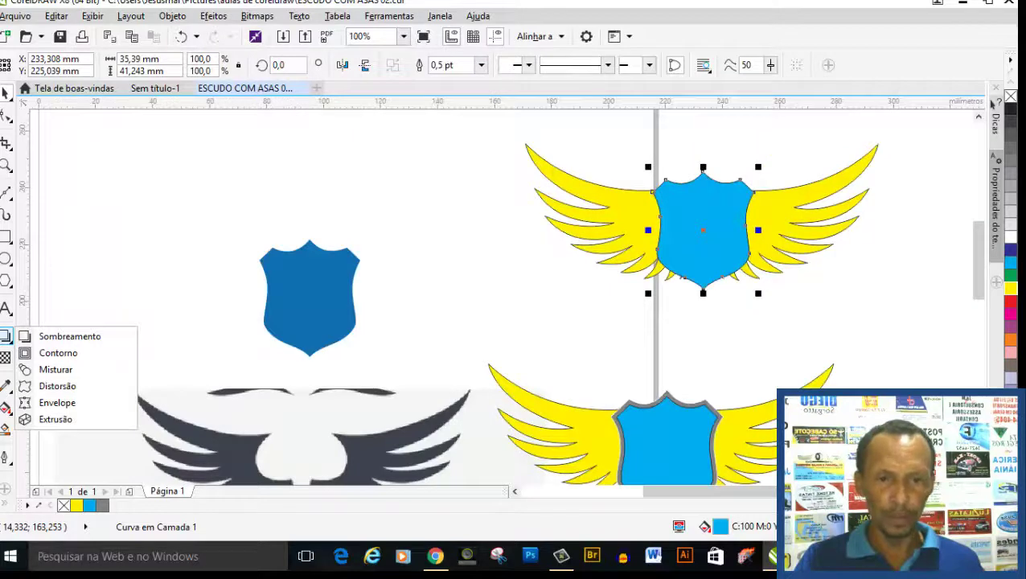
scroll(483, 297, "right", 2)
scroll(772, 426, "down", 1)
scroll(784, 428, "down", 1)
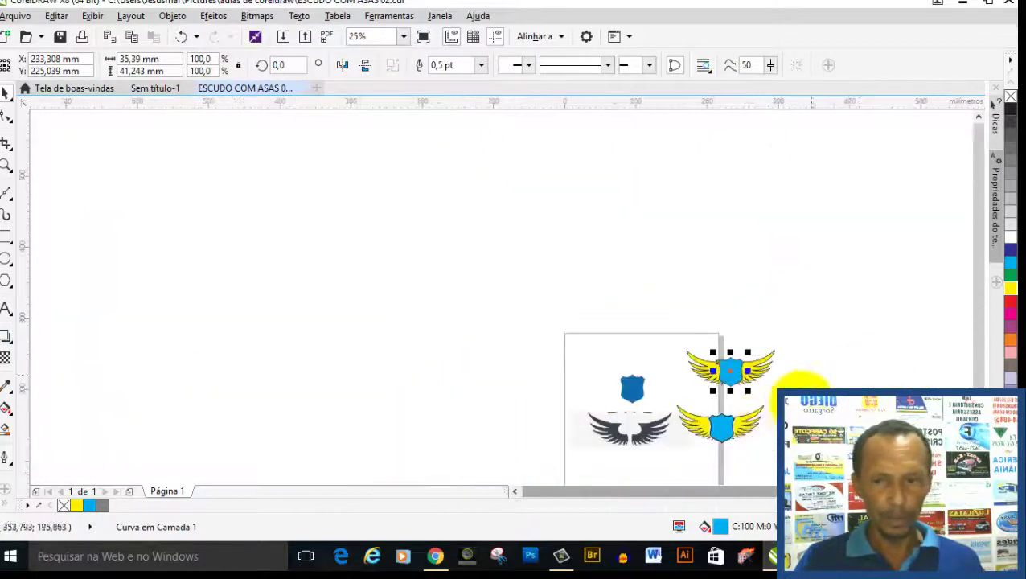
scroll(794, 389, "up", 1)
scroll(792, 406, "up", 1)
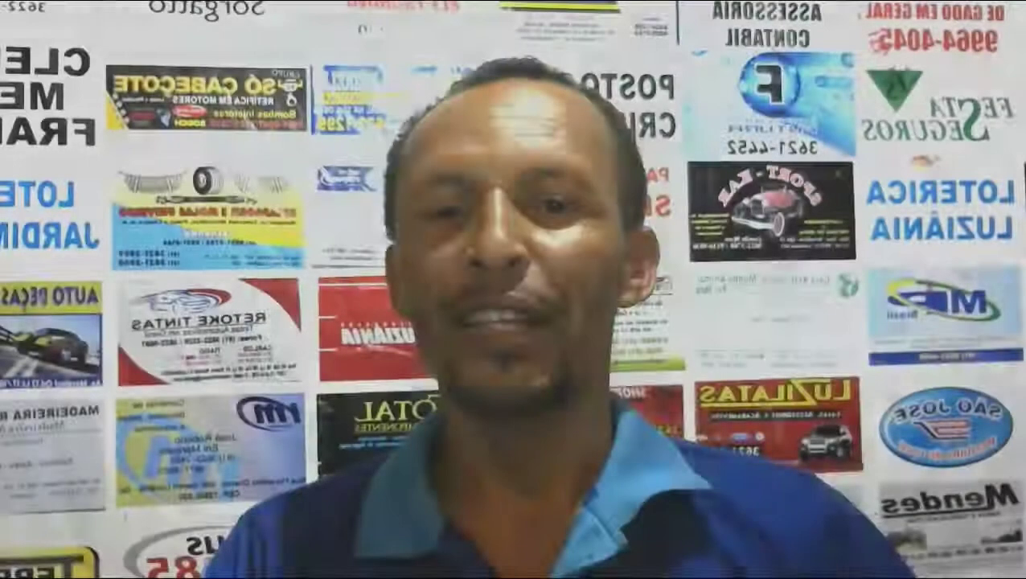